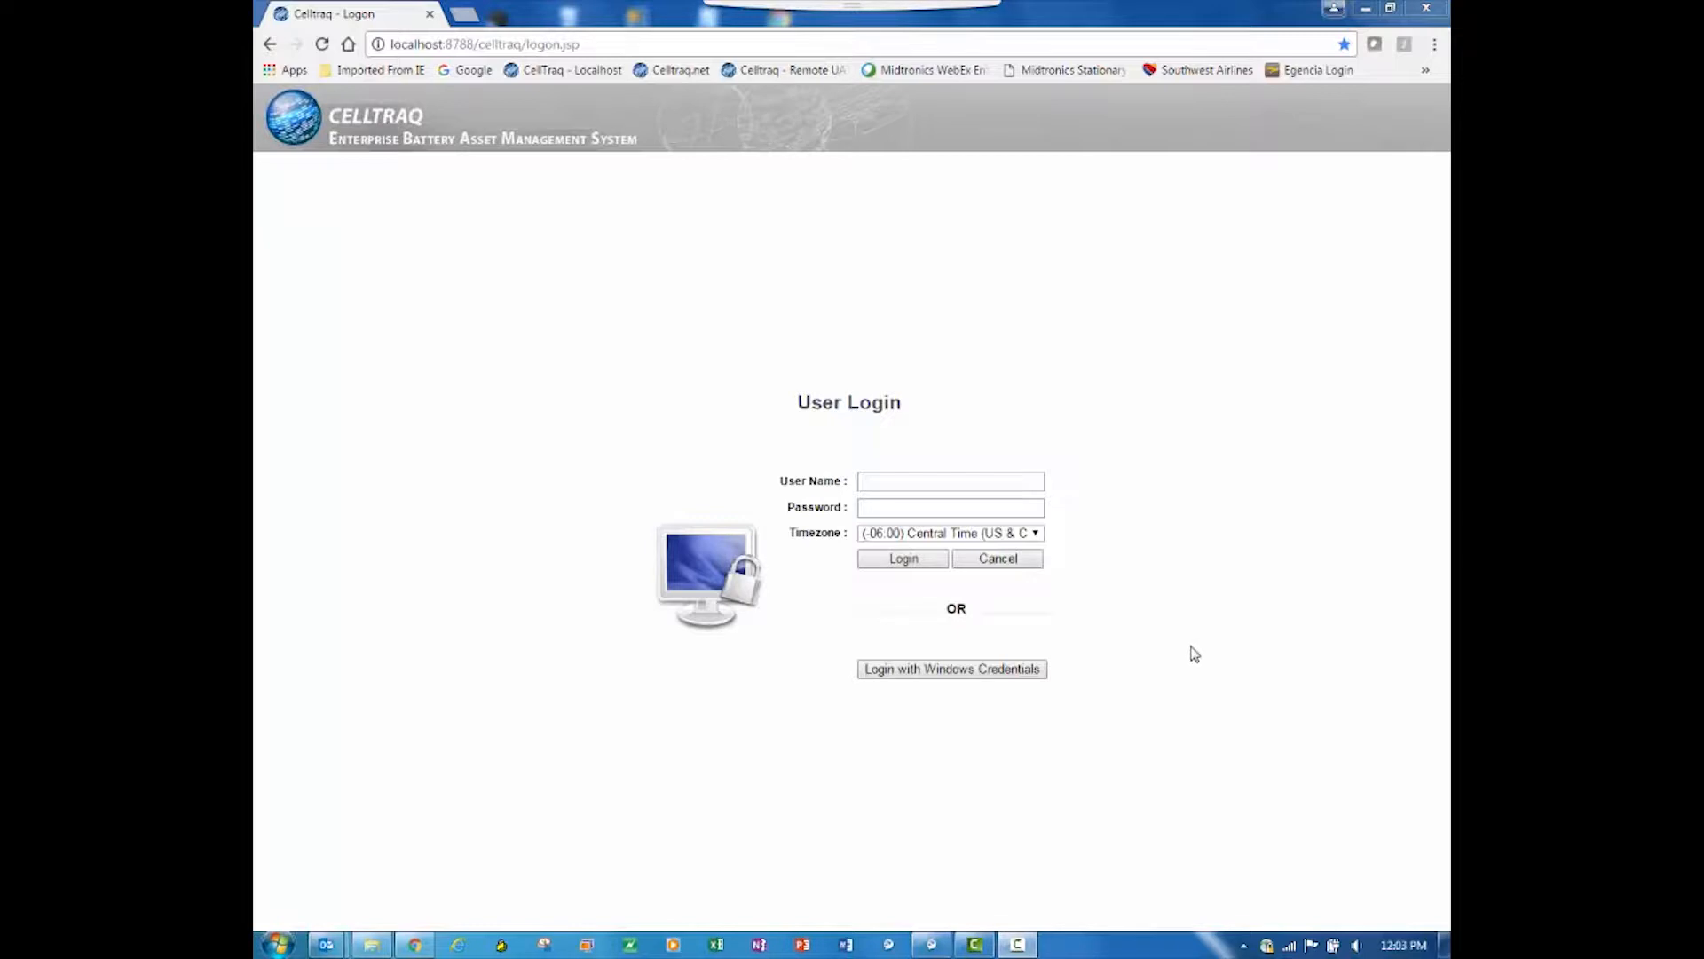
Step: Log in to Celltraq as Admin, entering the account password and keeping the Central Time timezone
click(914, 480)
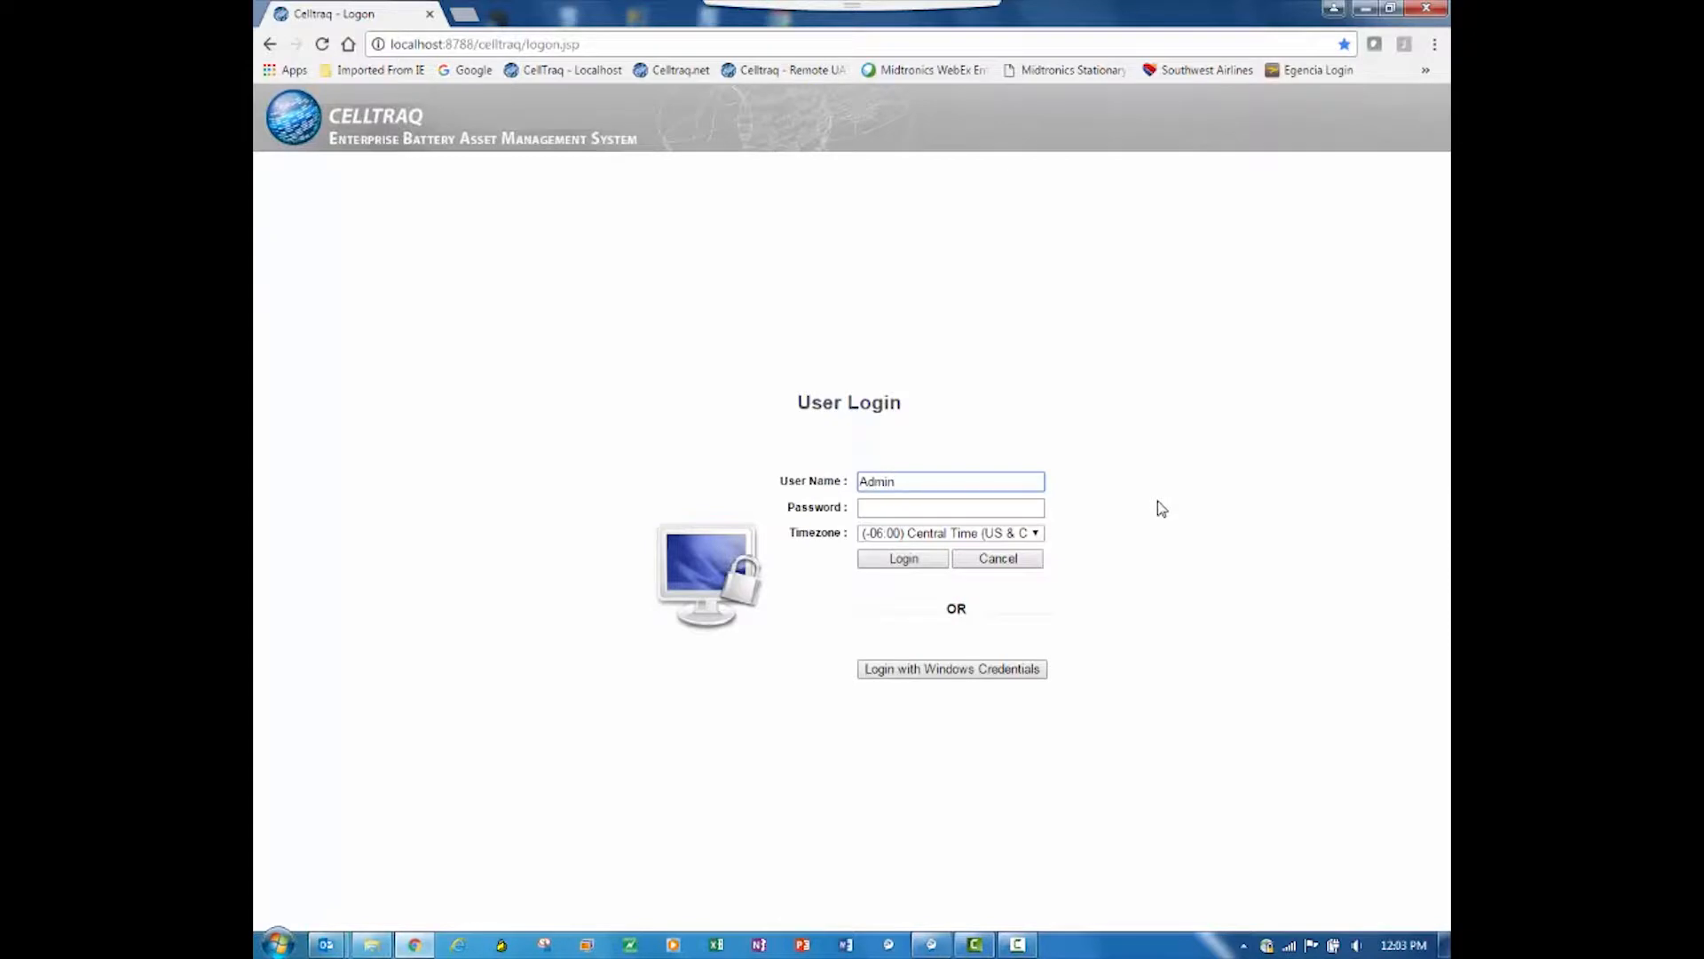
key(Tab)
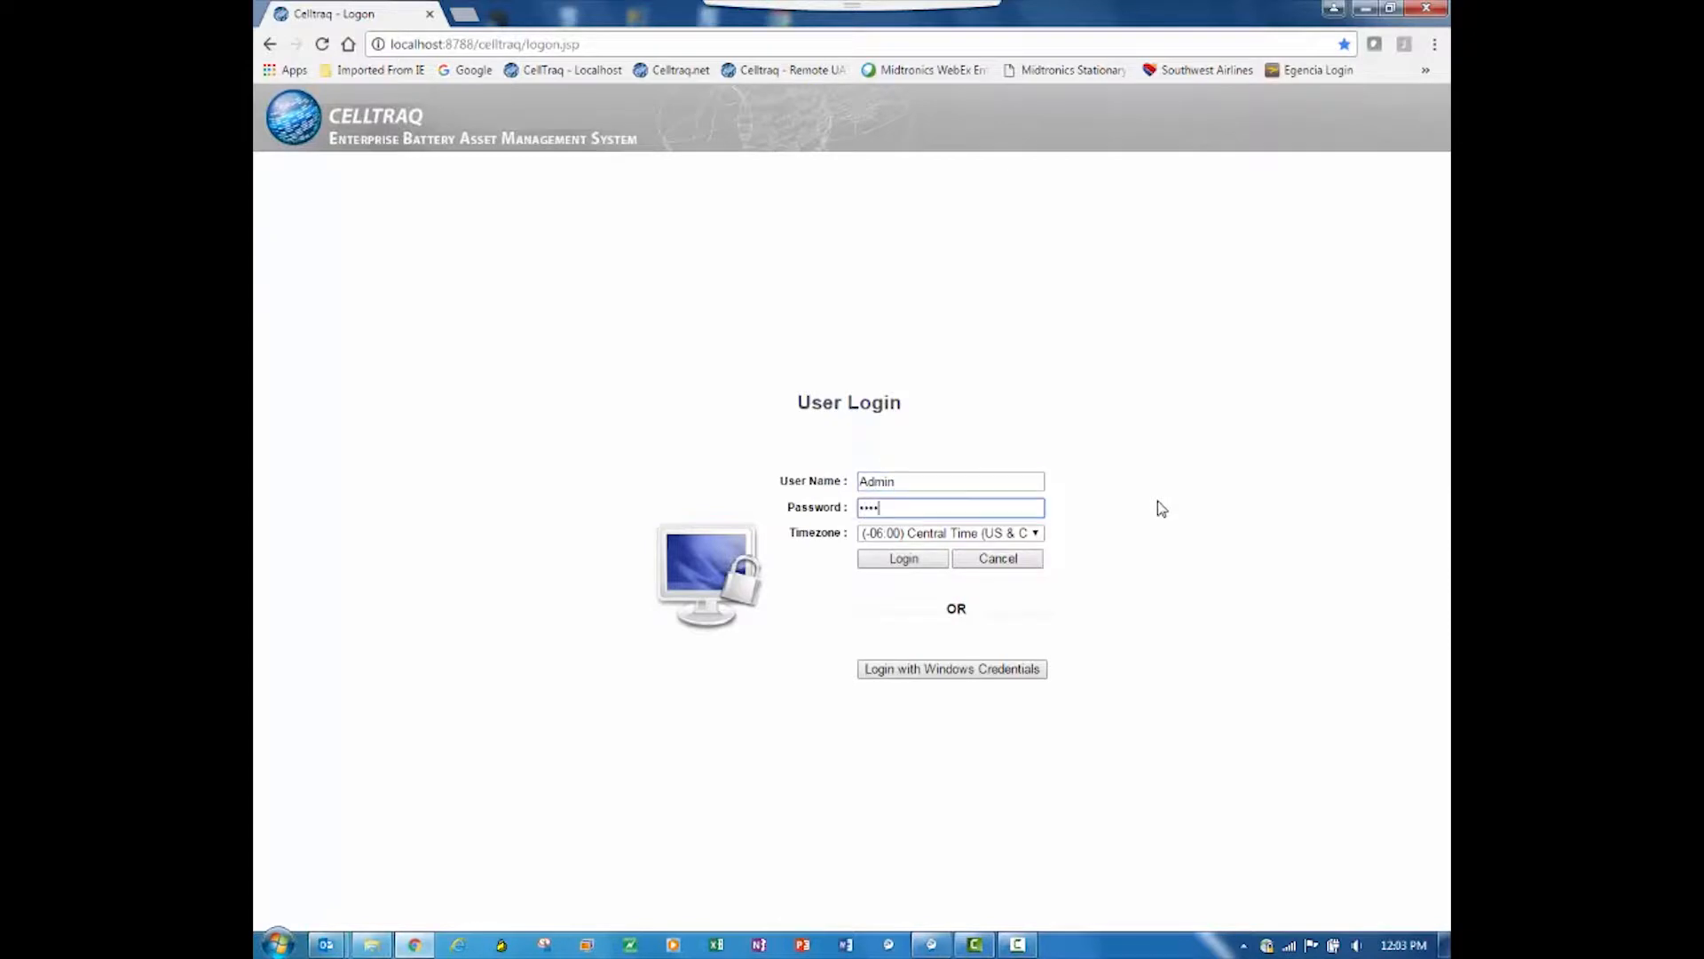
click(884, 557)
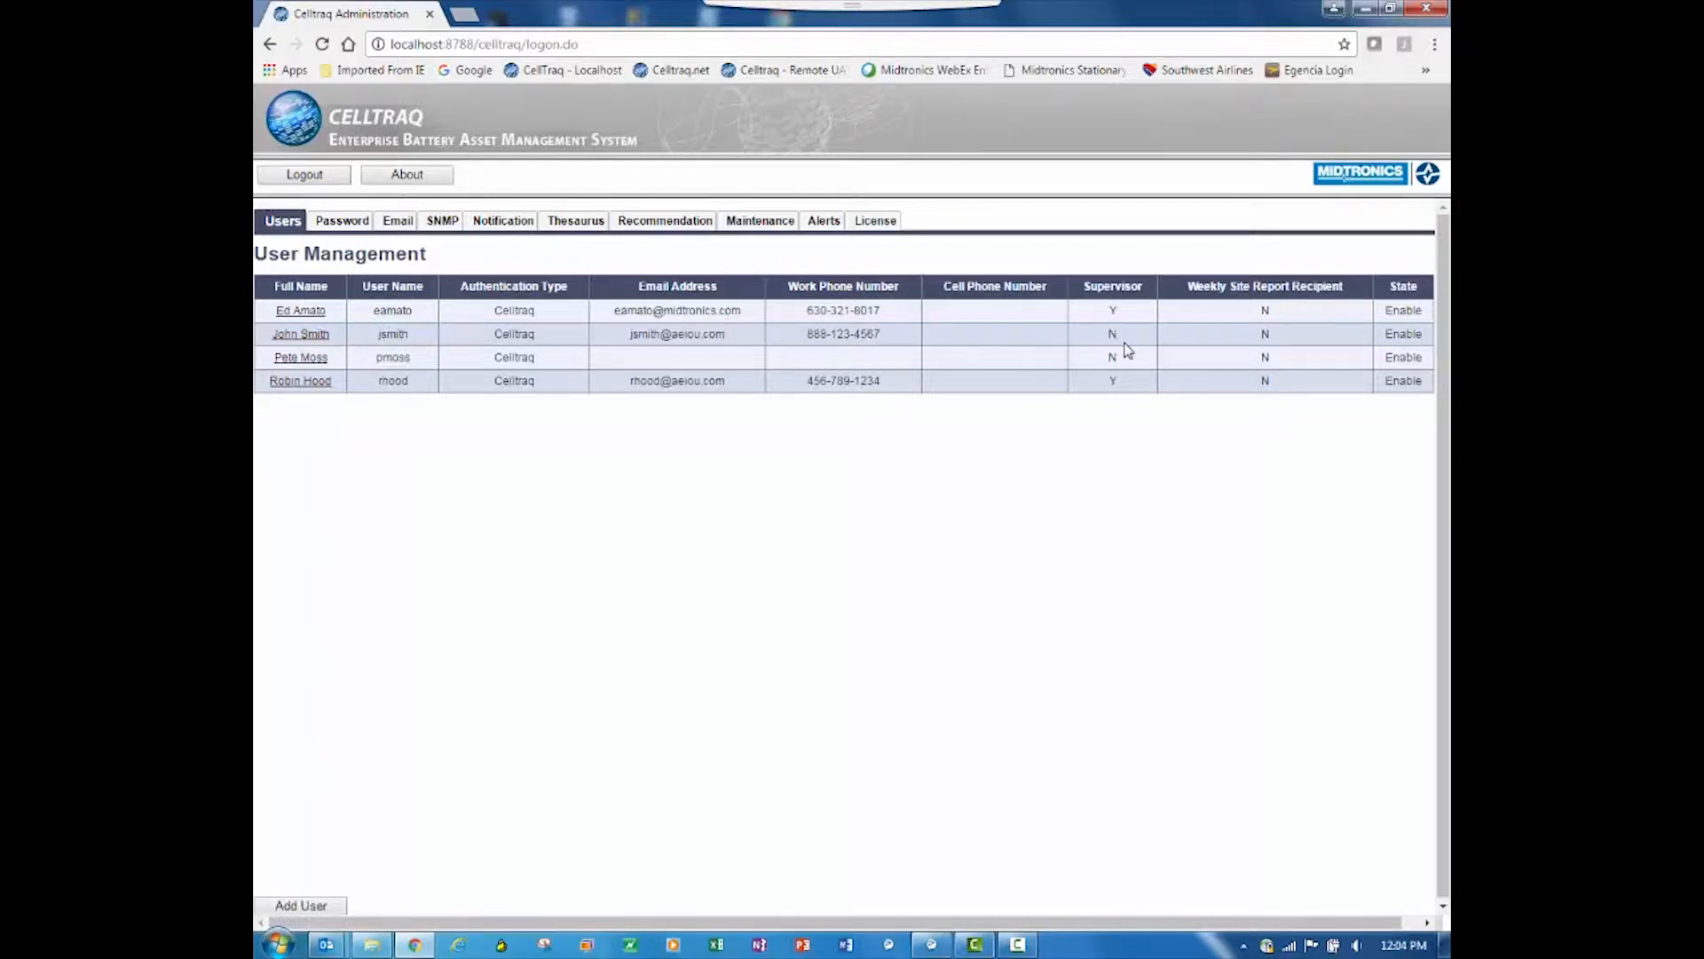
Step: View the details of the second user in the user list, return to the list, and view the last listed supervisor's details
click(299, 337)
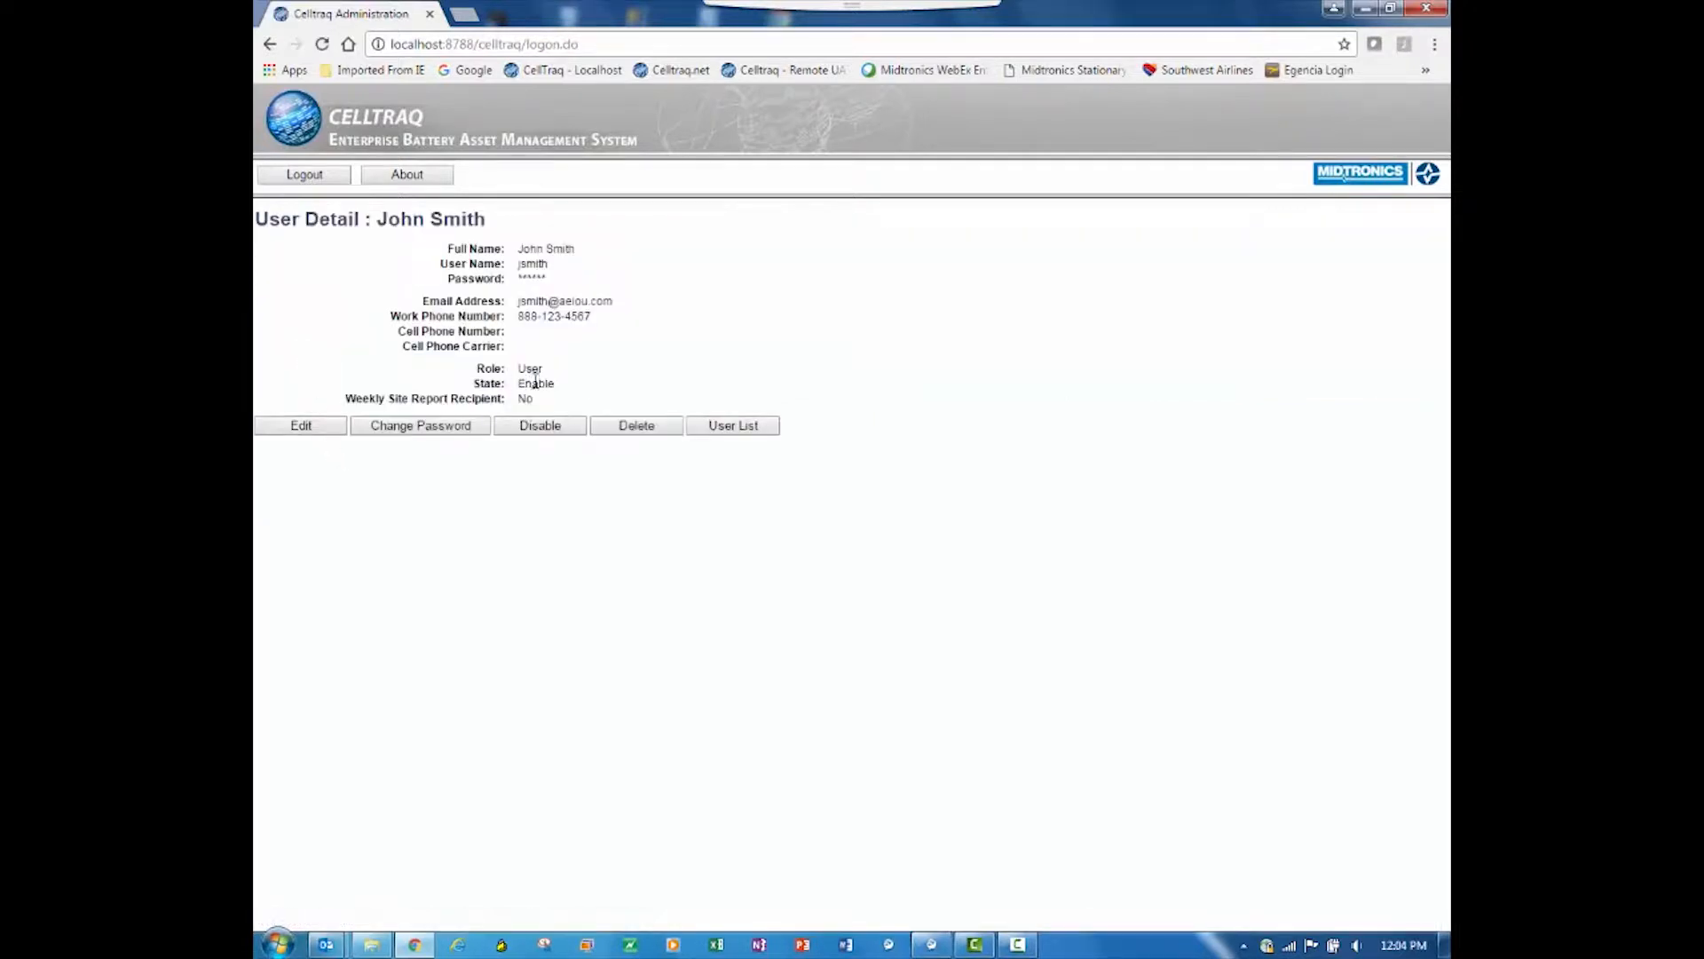
click(736, 427)
click(298, 382)
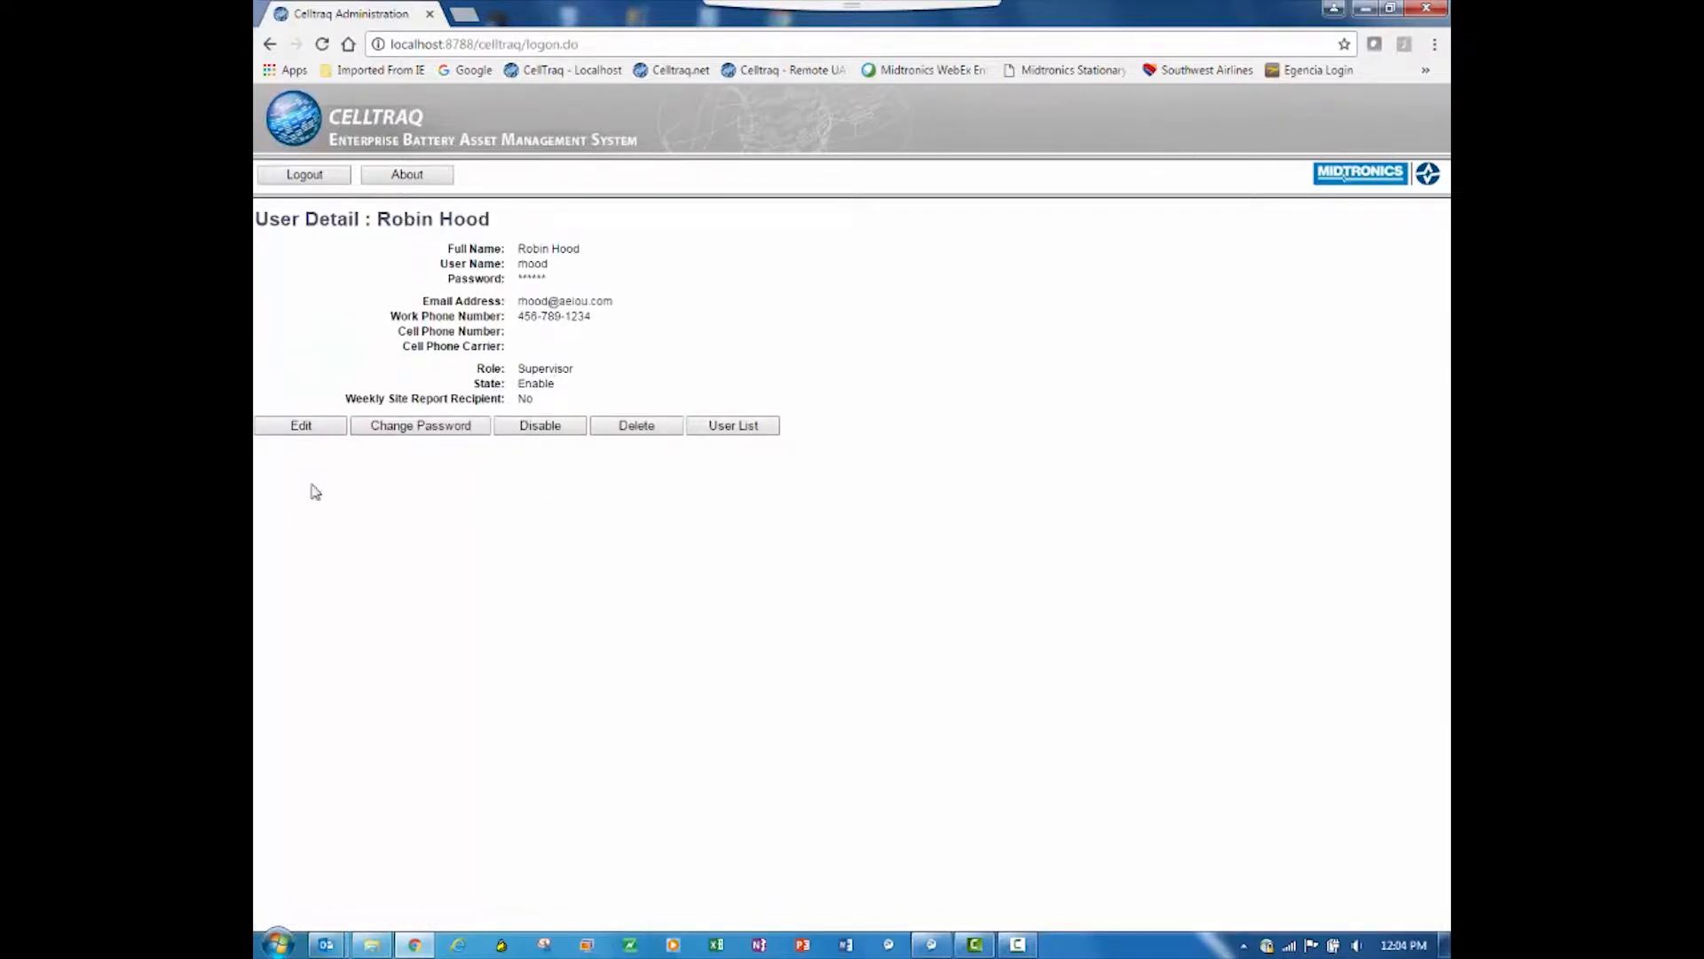
Step: Log out of the Admin account and log in with the supervisor's user name and password
click(311, 178)
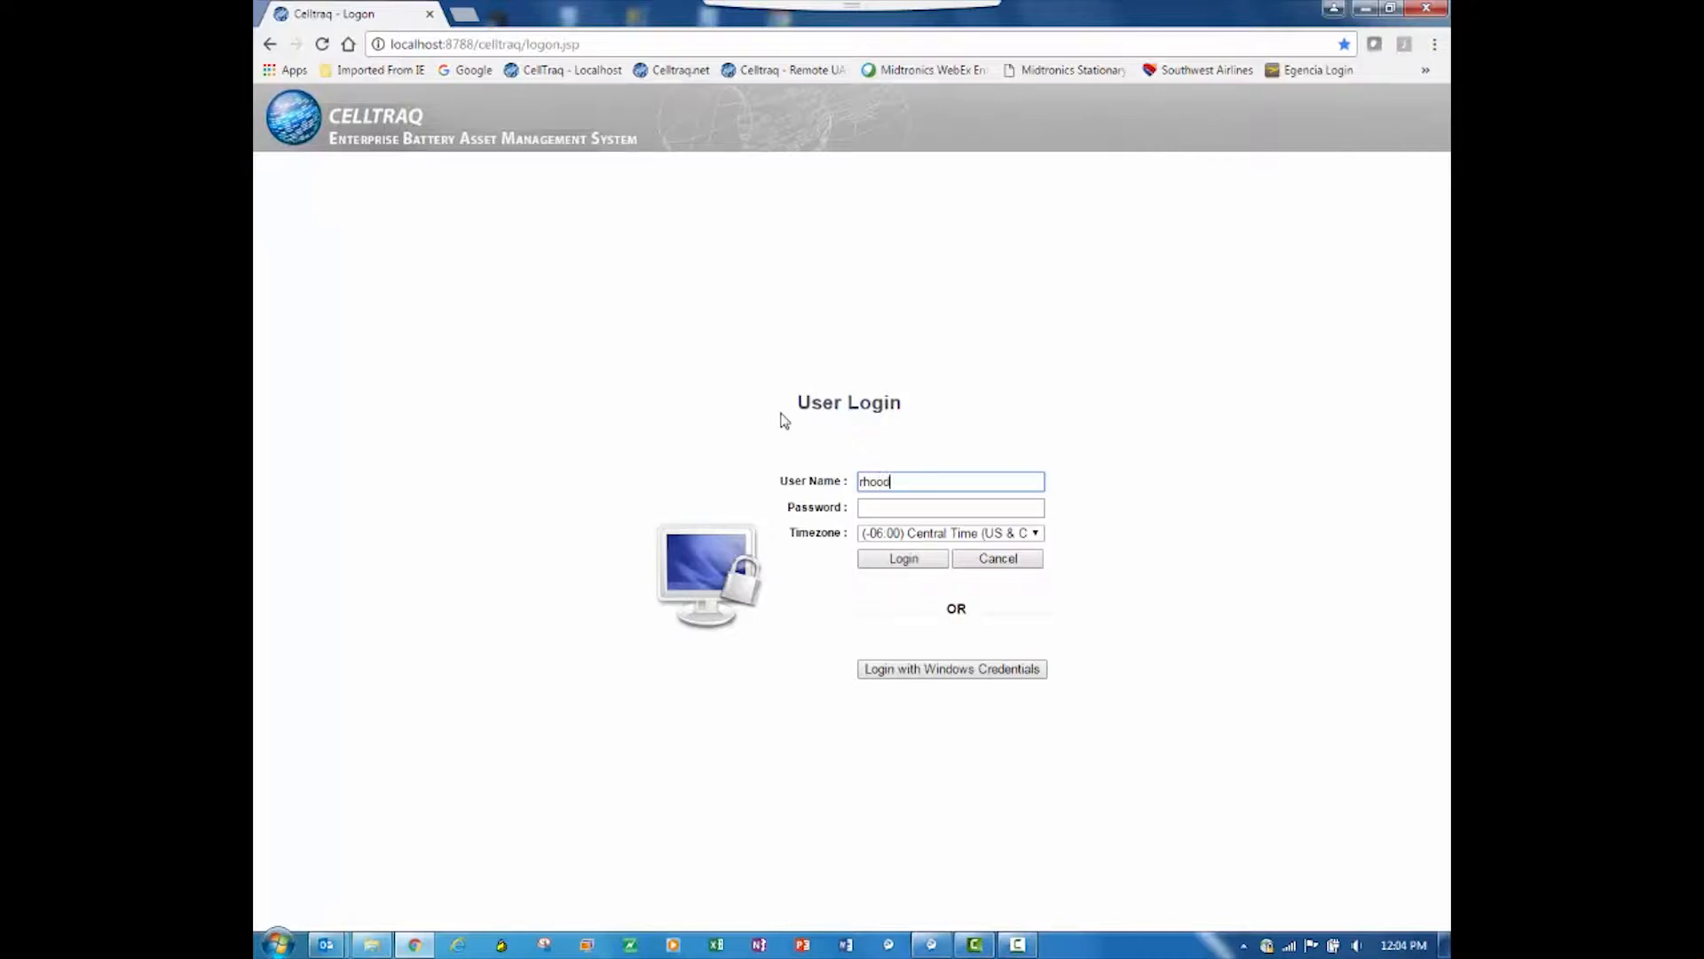
key(Tab)
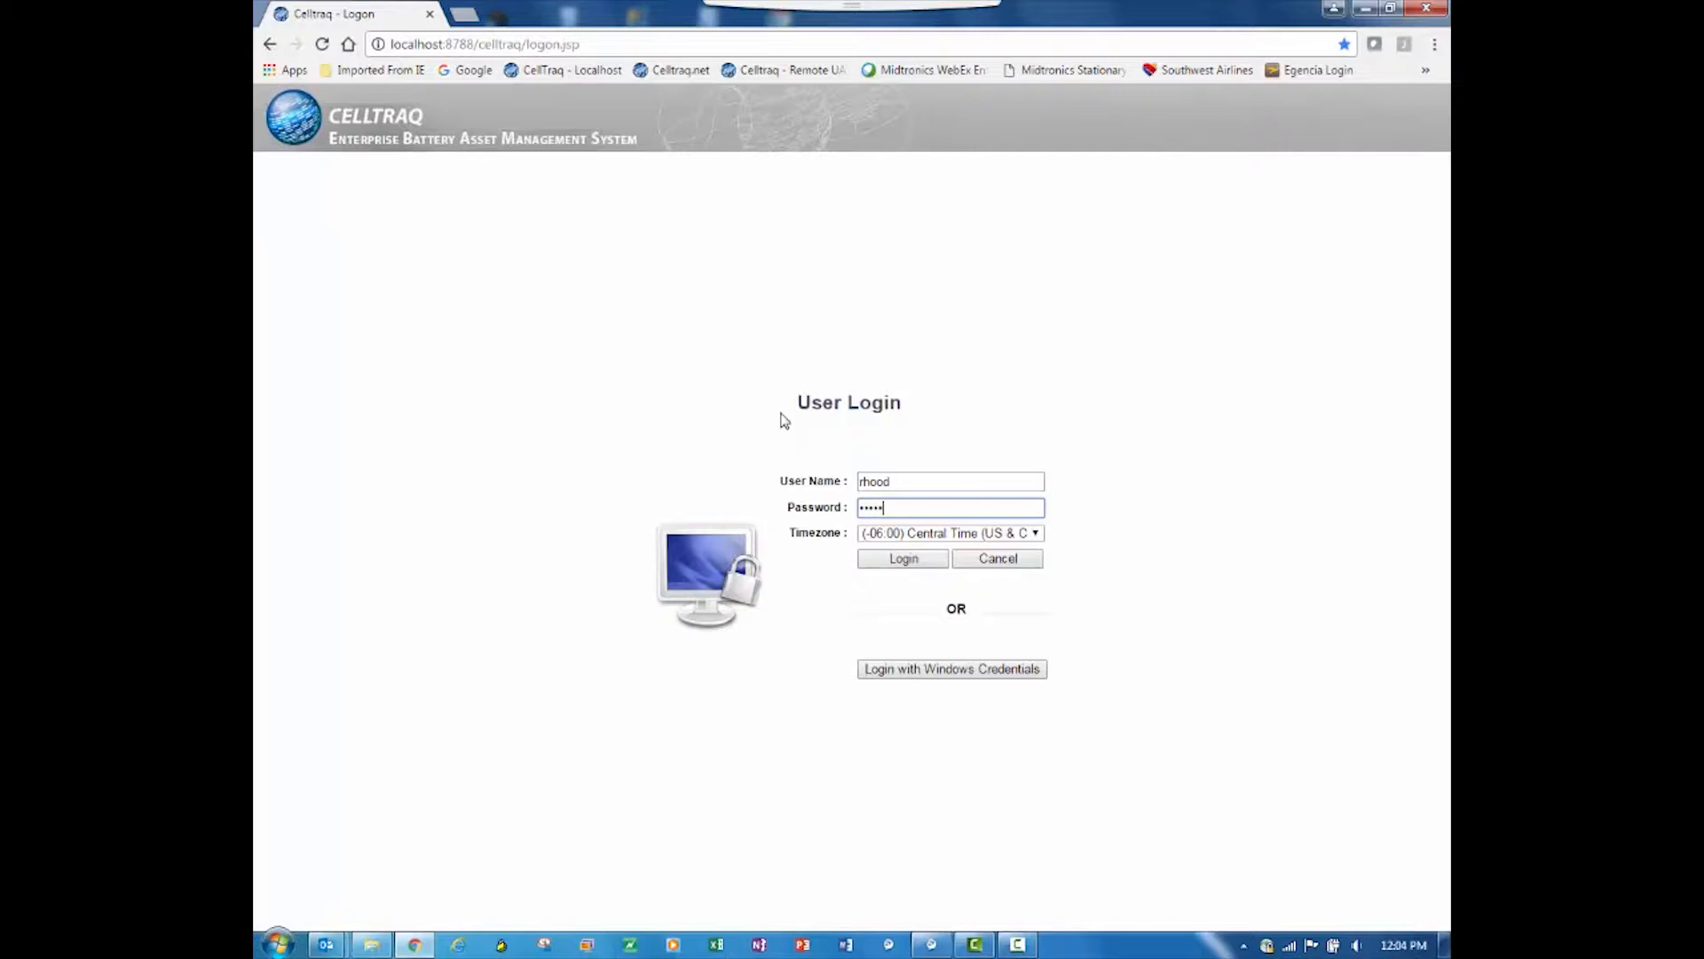
key(Return)
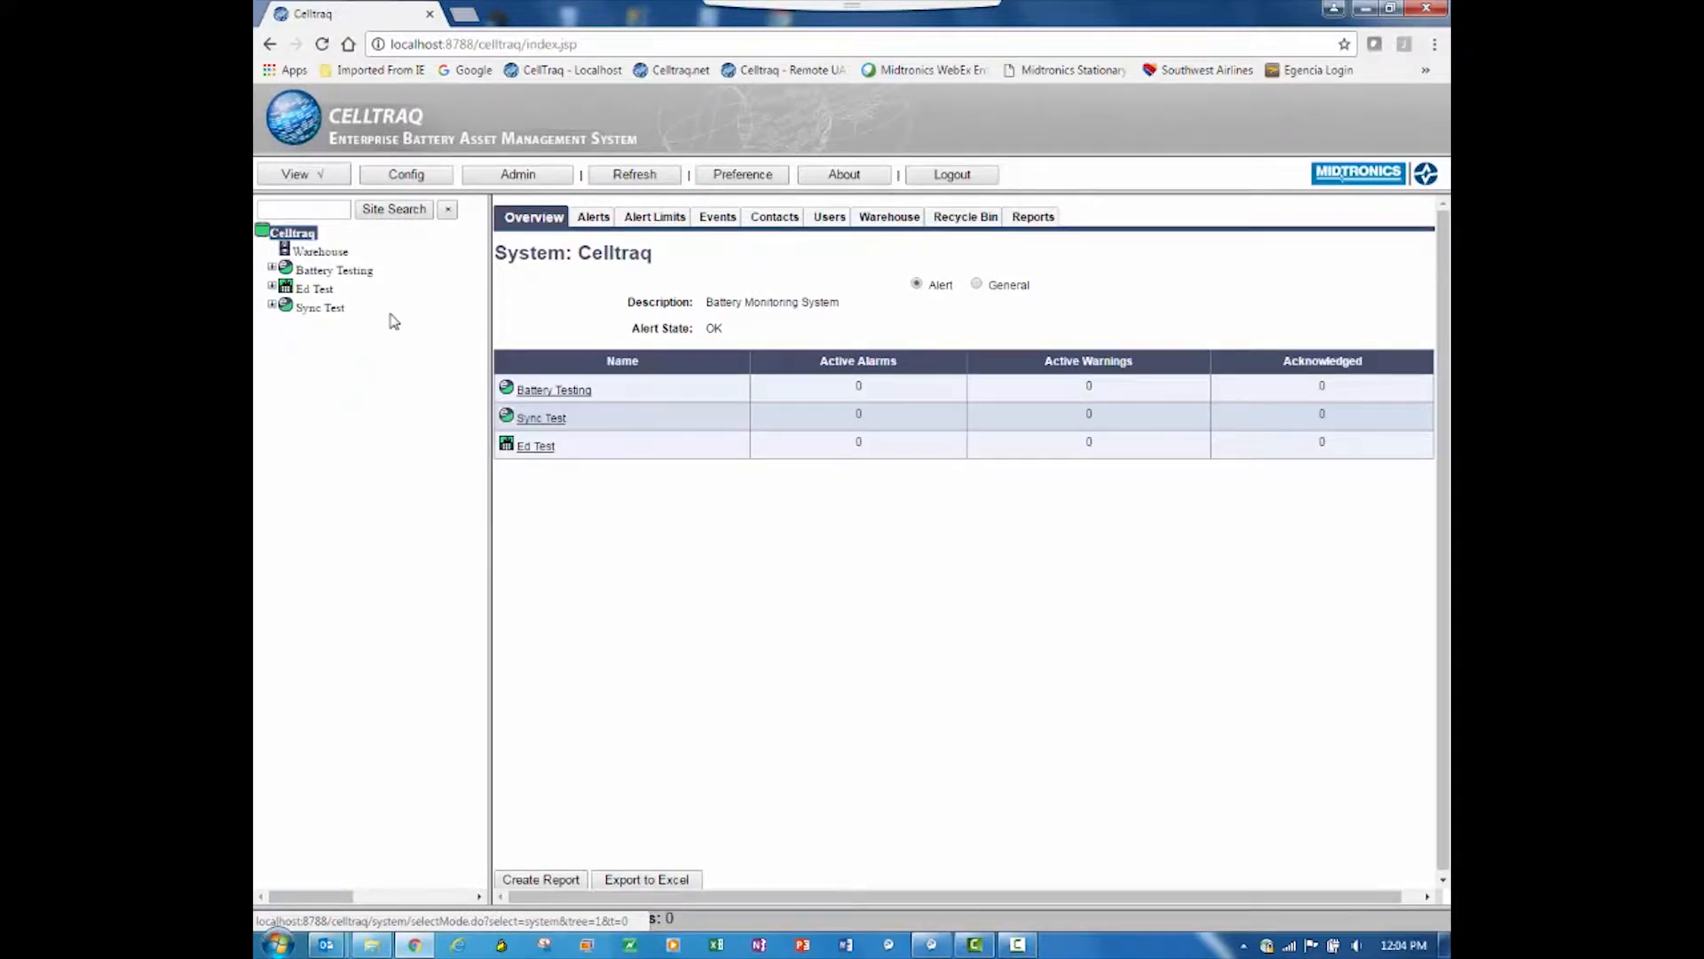
Step: Expand Battery Testing and examine which sites belong to each of its three entities
click(274, 269)
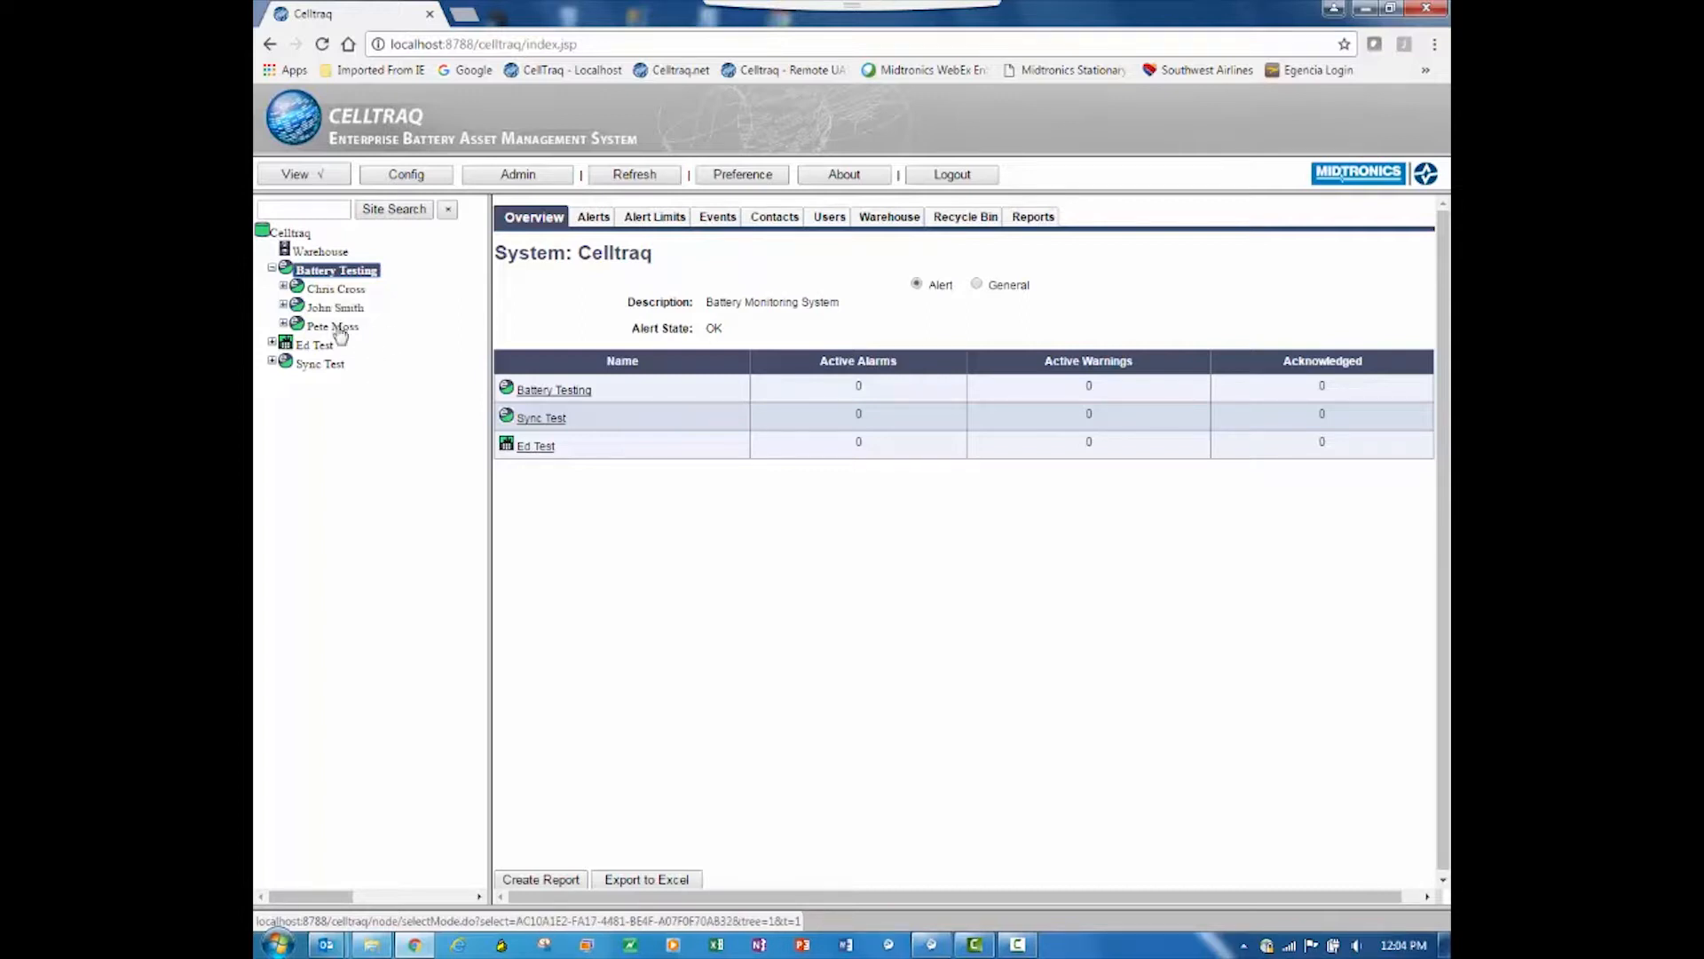
click(284, 306)
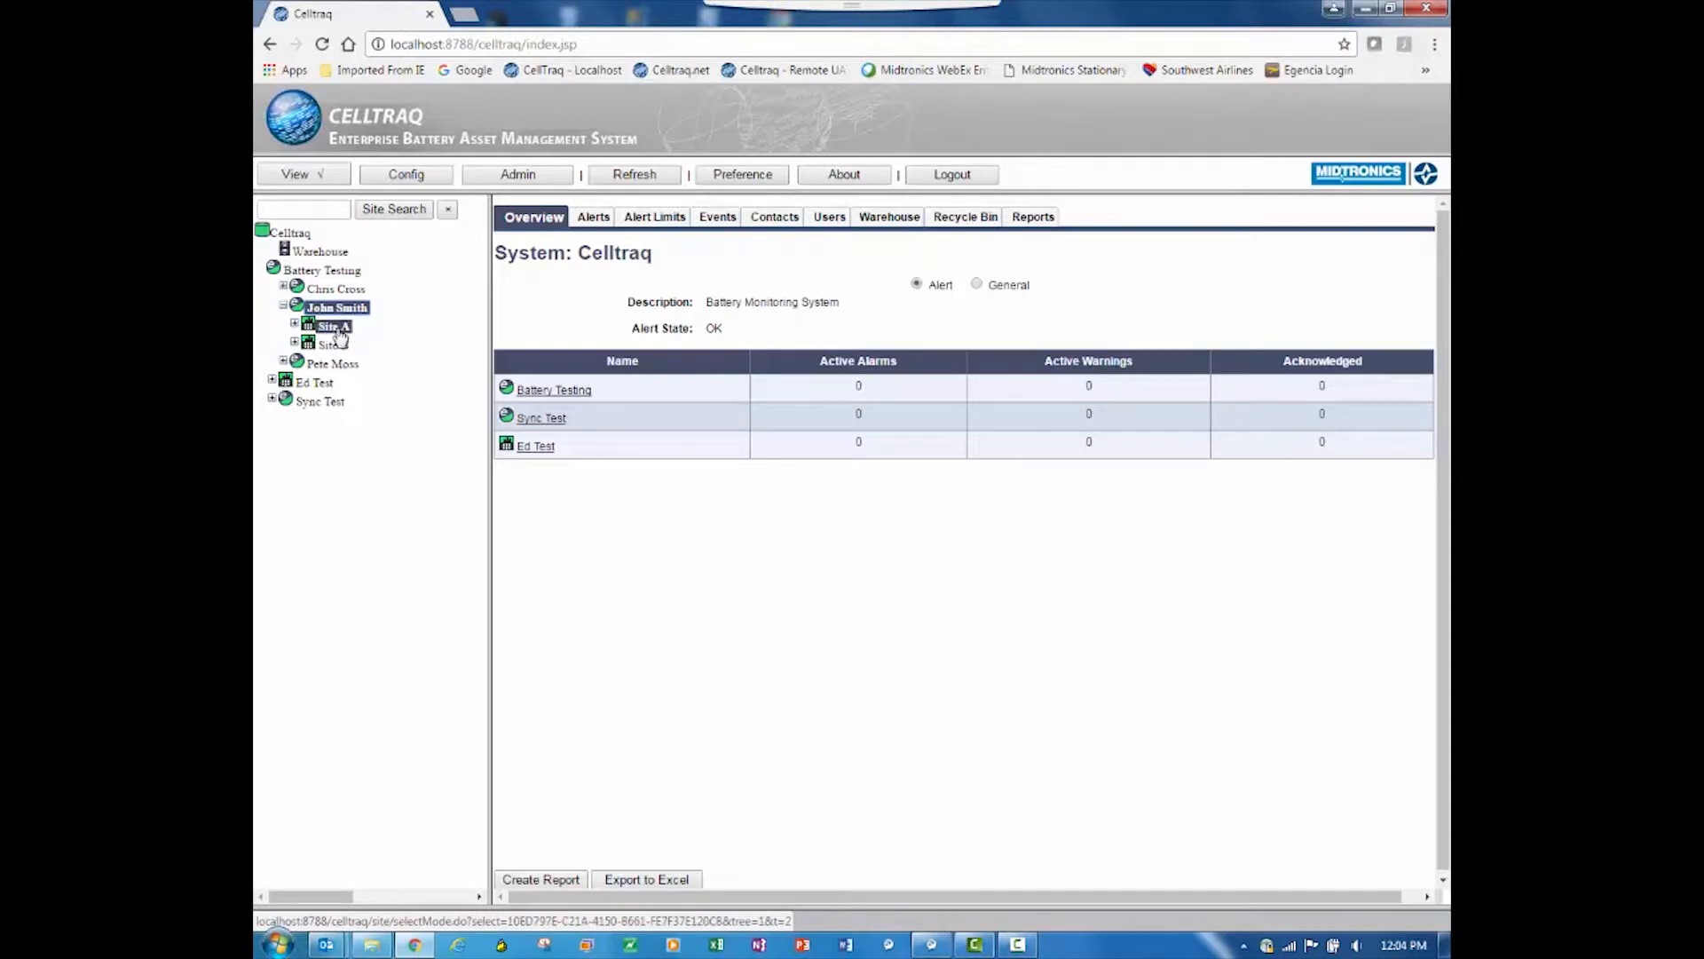
click(284, 287)
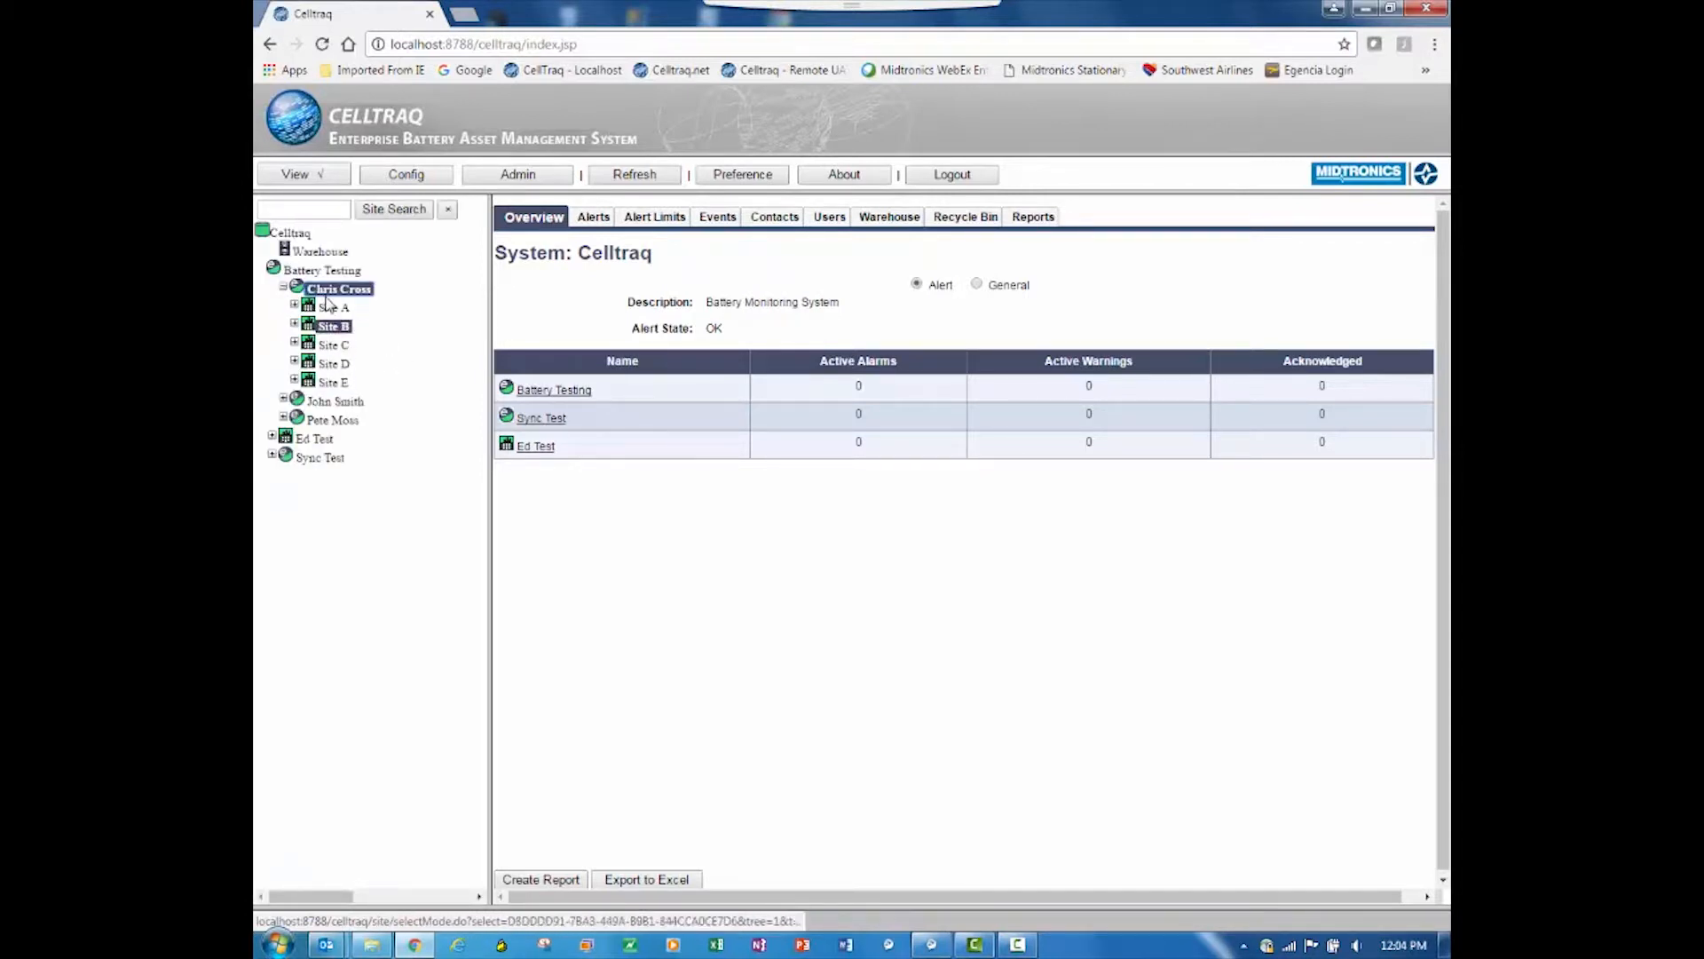
click(284, 293)
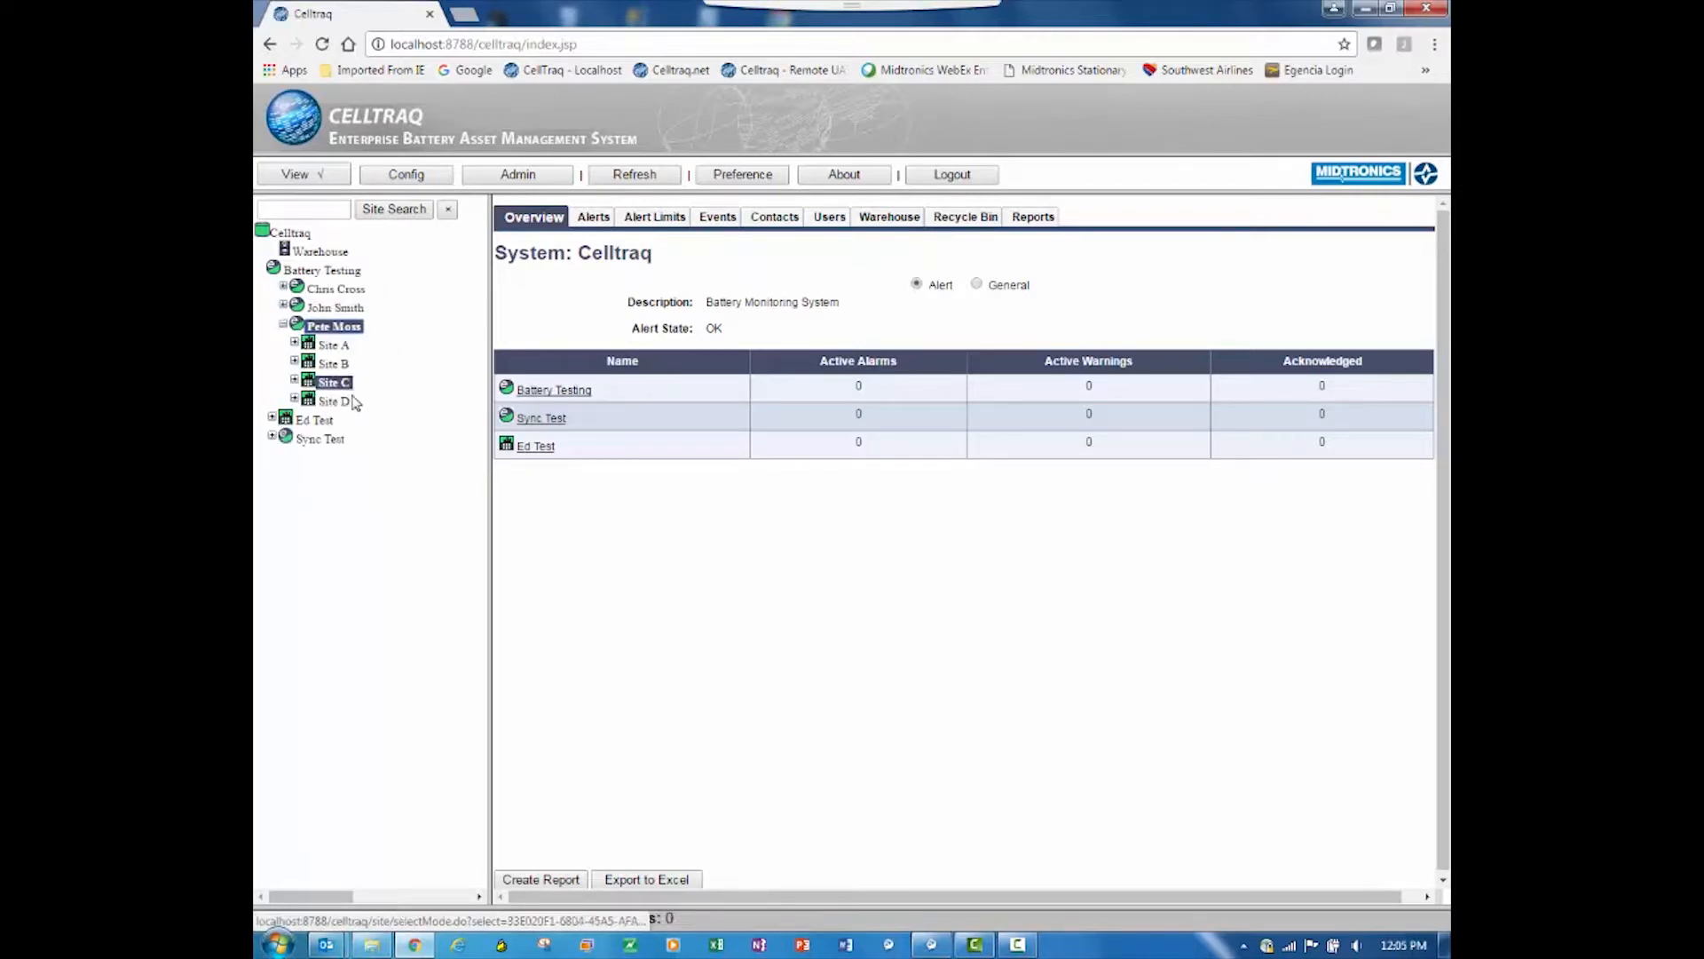
click(283, 324)
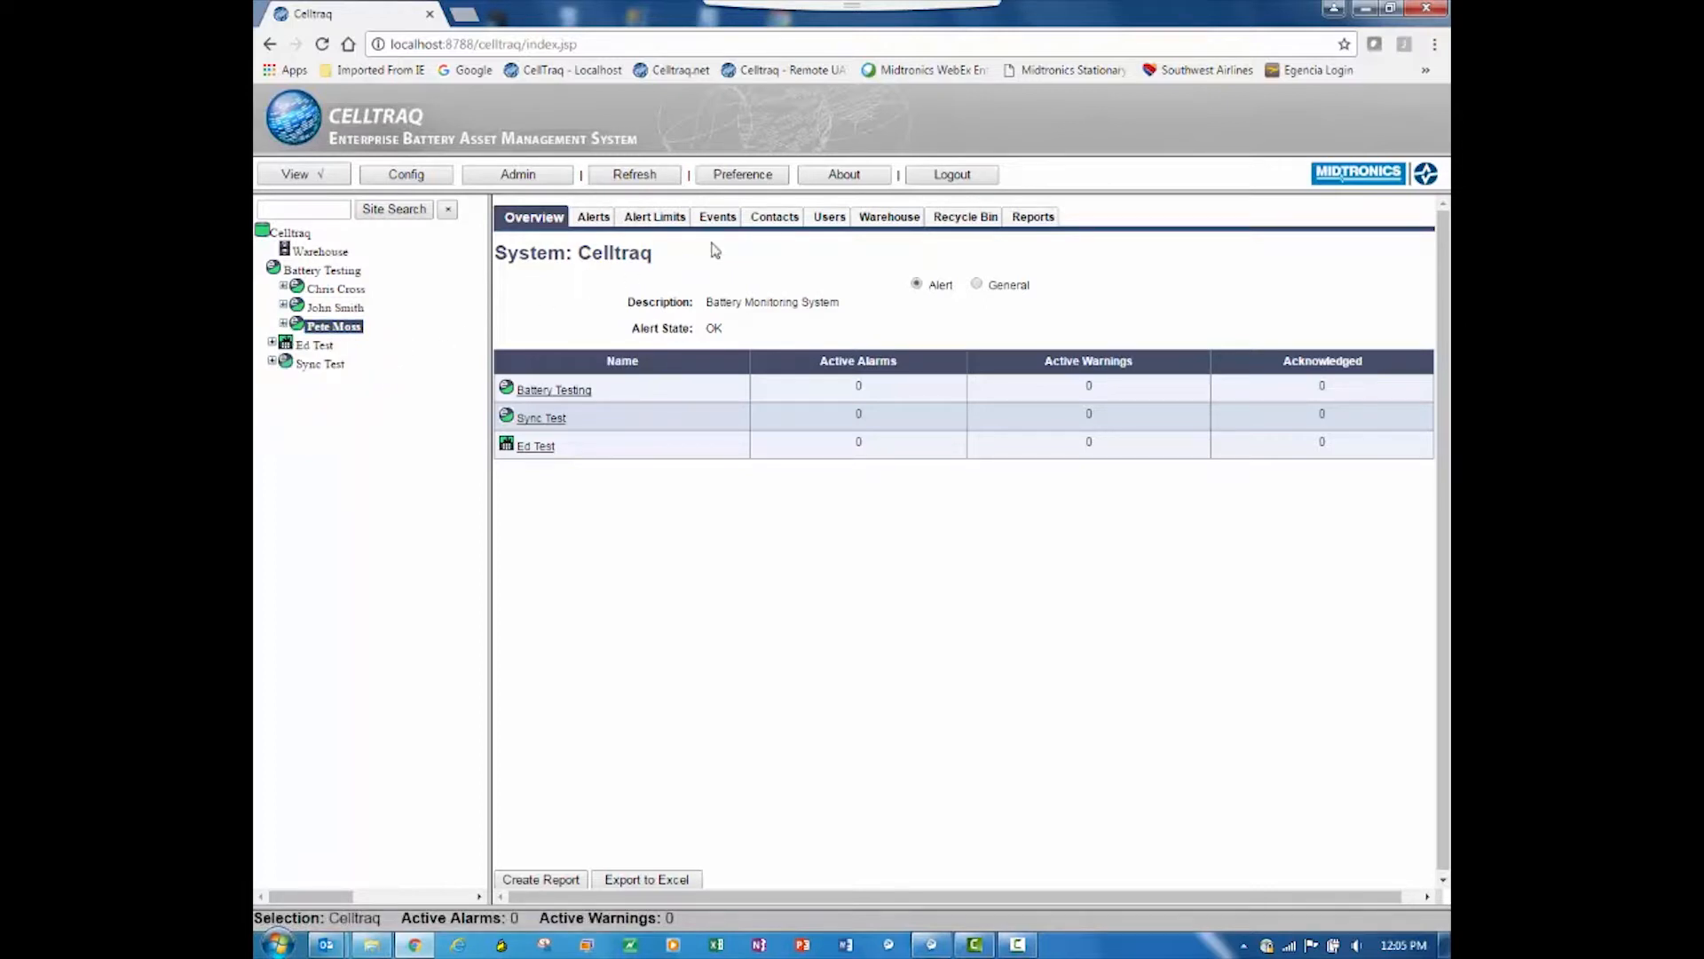
Step: Log out of the supervisor account and log in with the standard user's user name and password
click(962, 176)
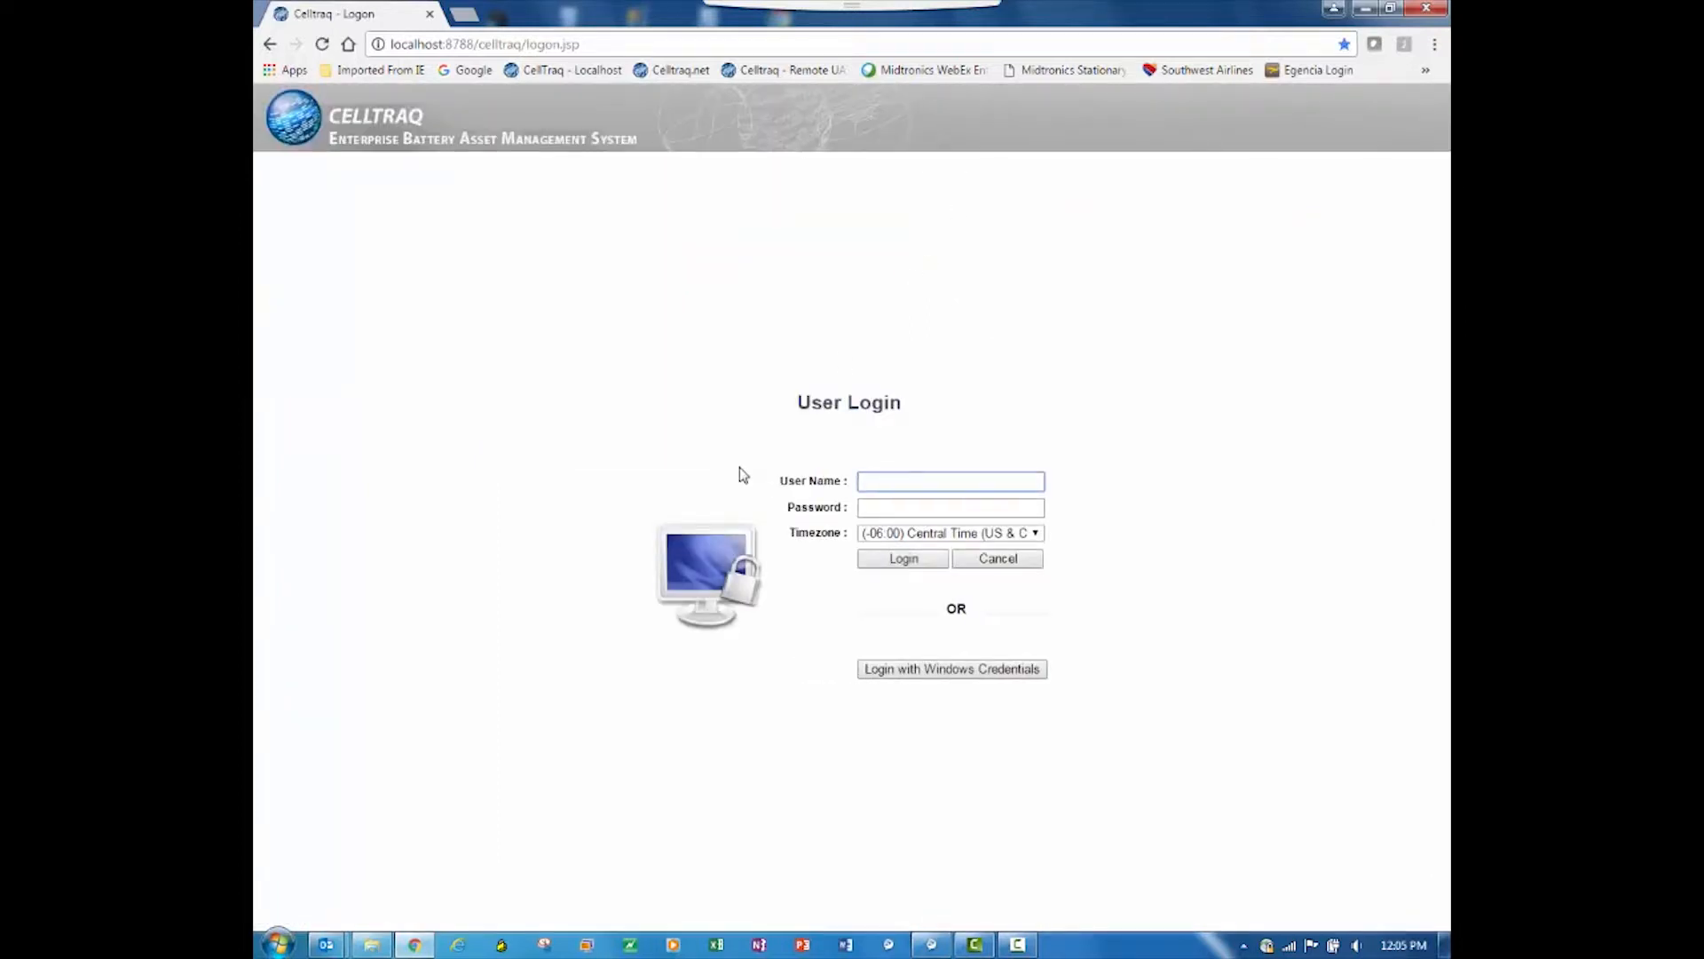
text(jsmith)
key(Tab)
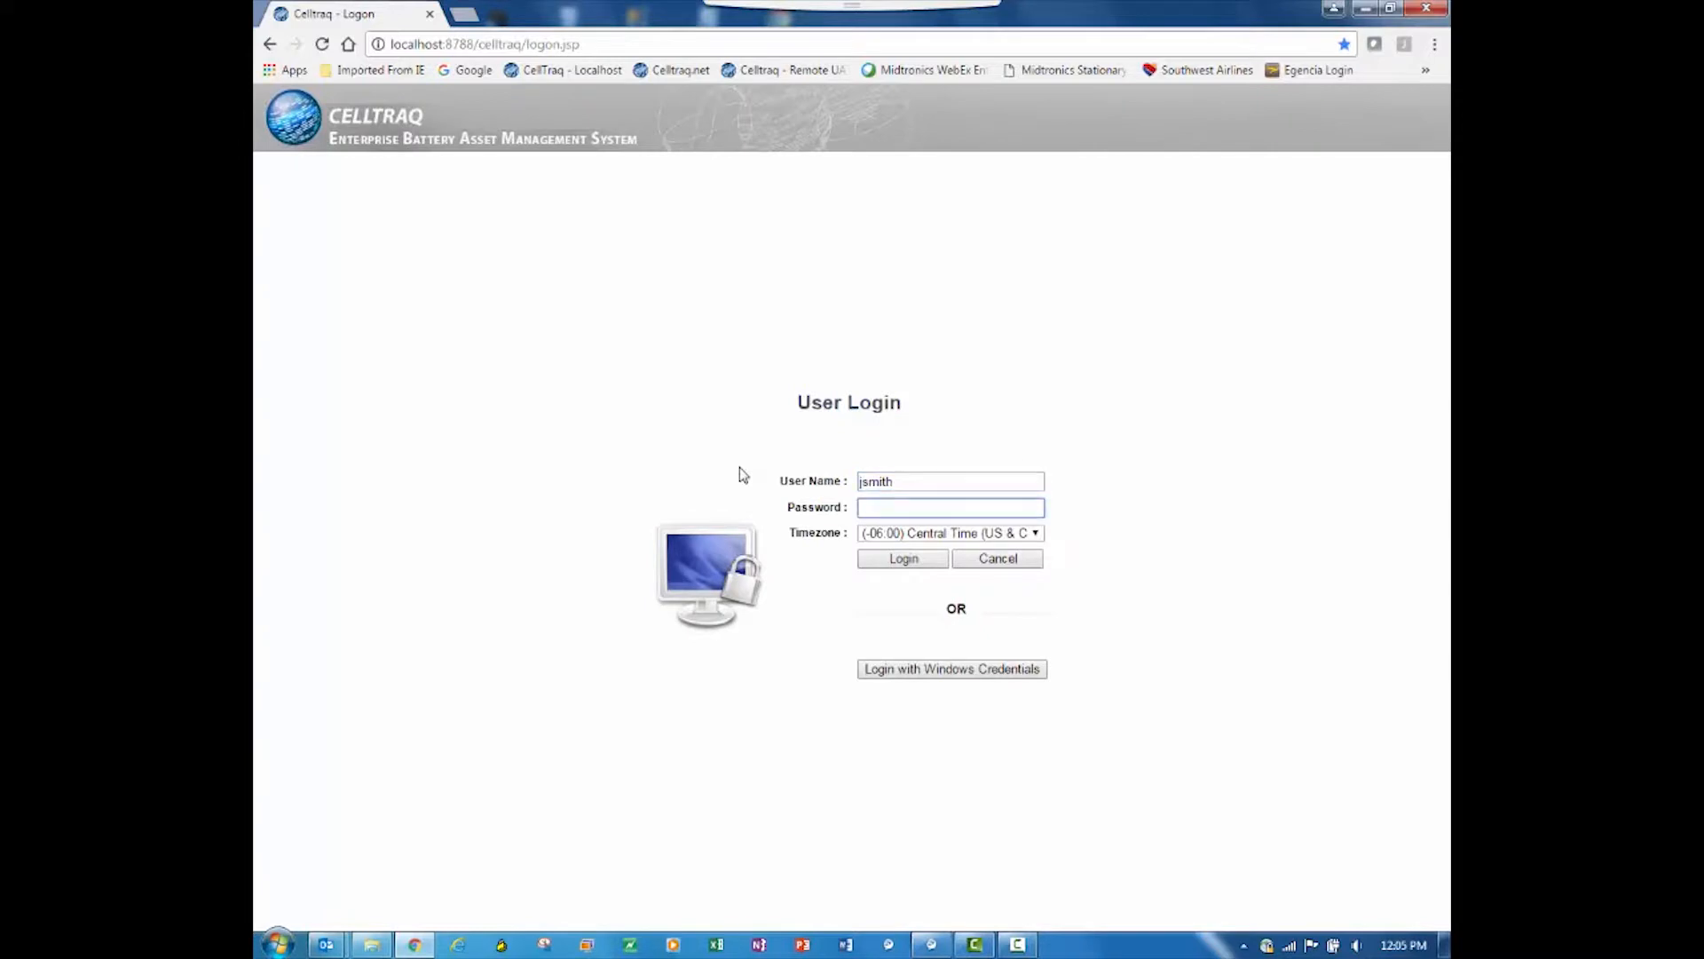
text(••••••)
key(Return)
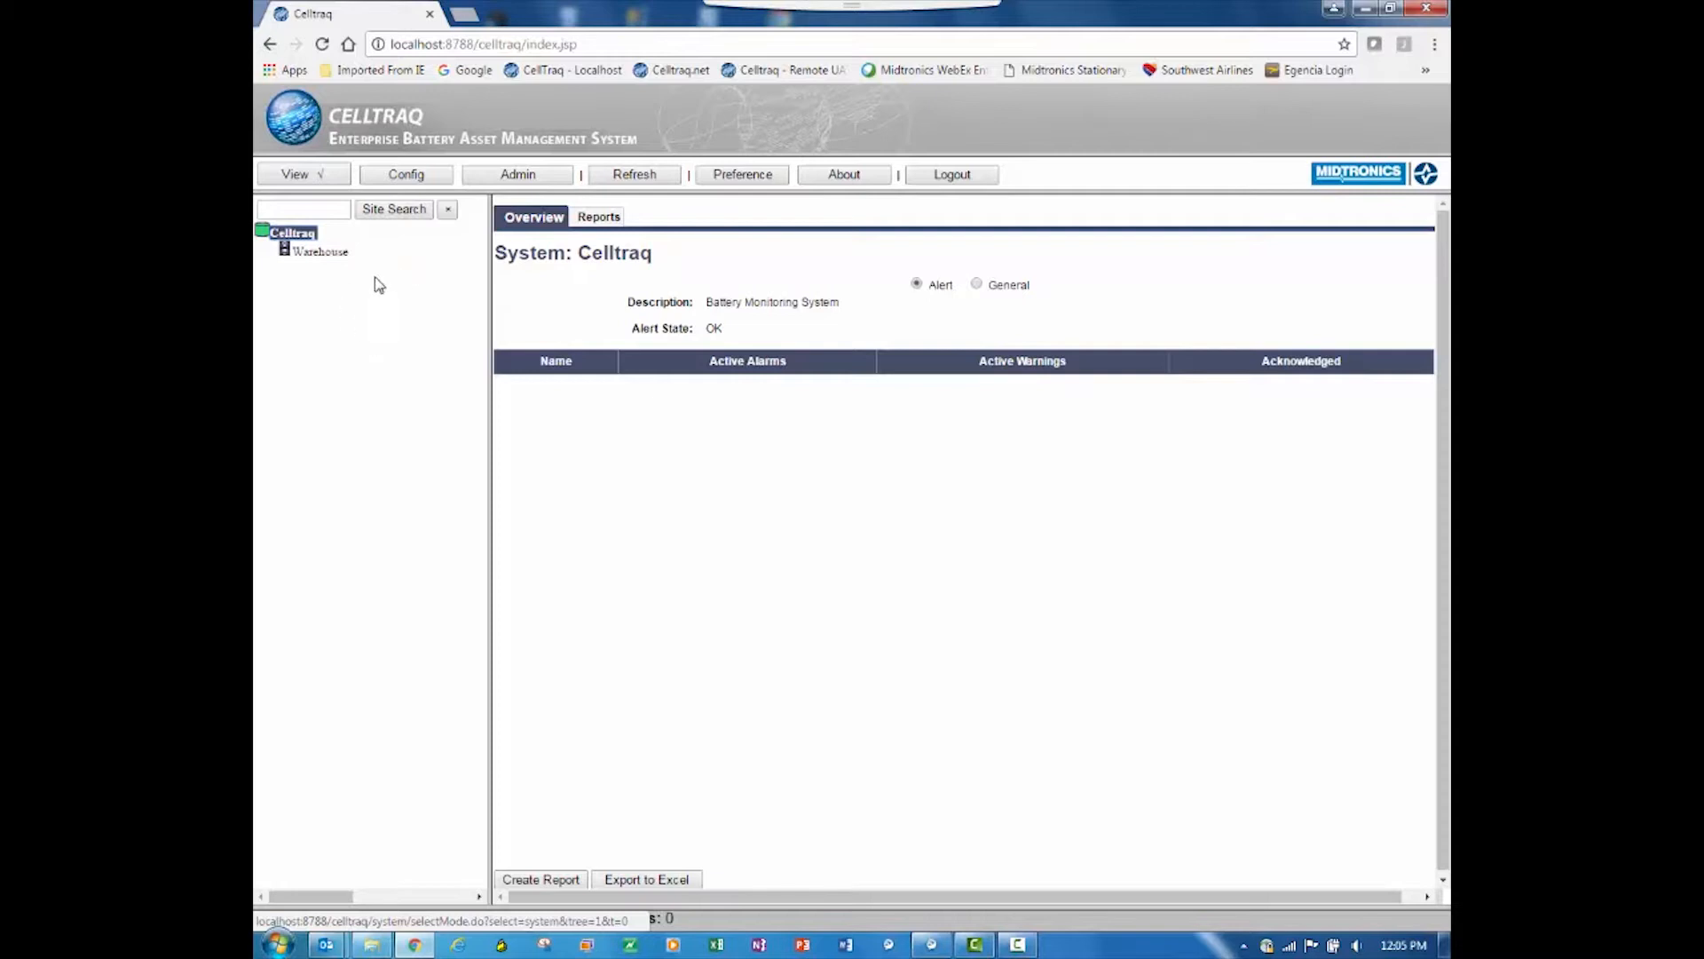
Step: Log out of the standard user account and log back in as the supervisor, entering the account password
click(959, 181)
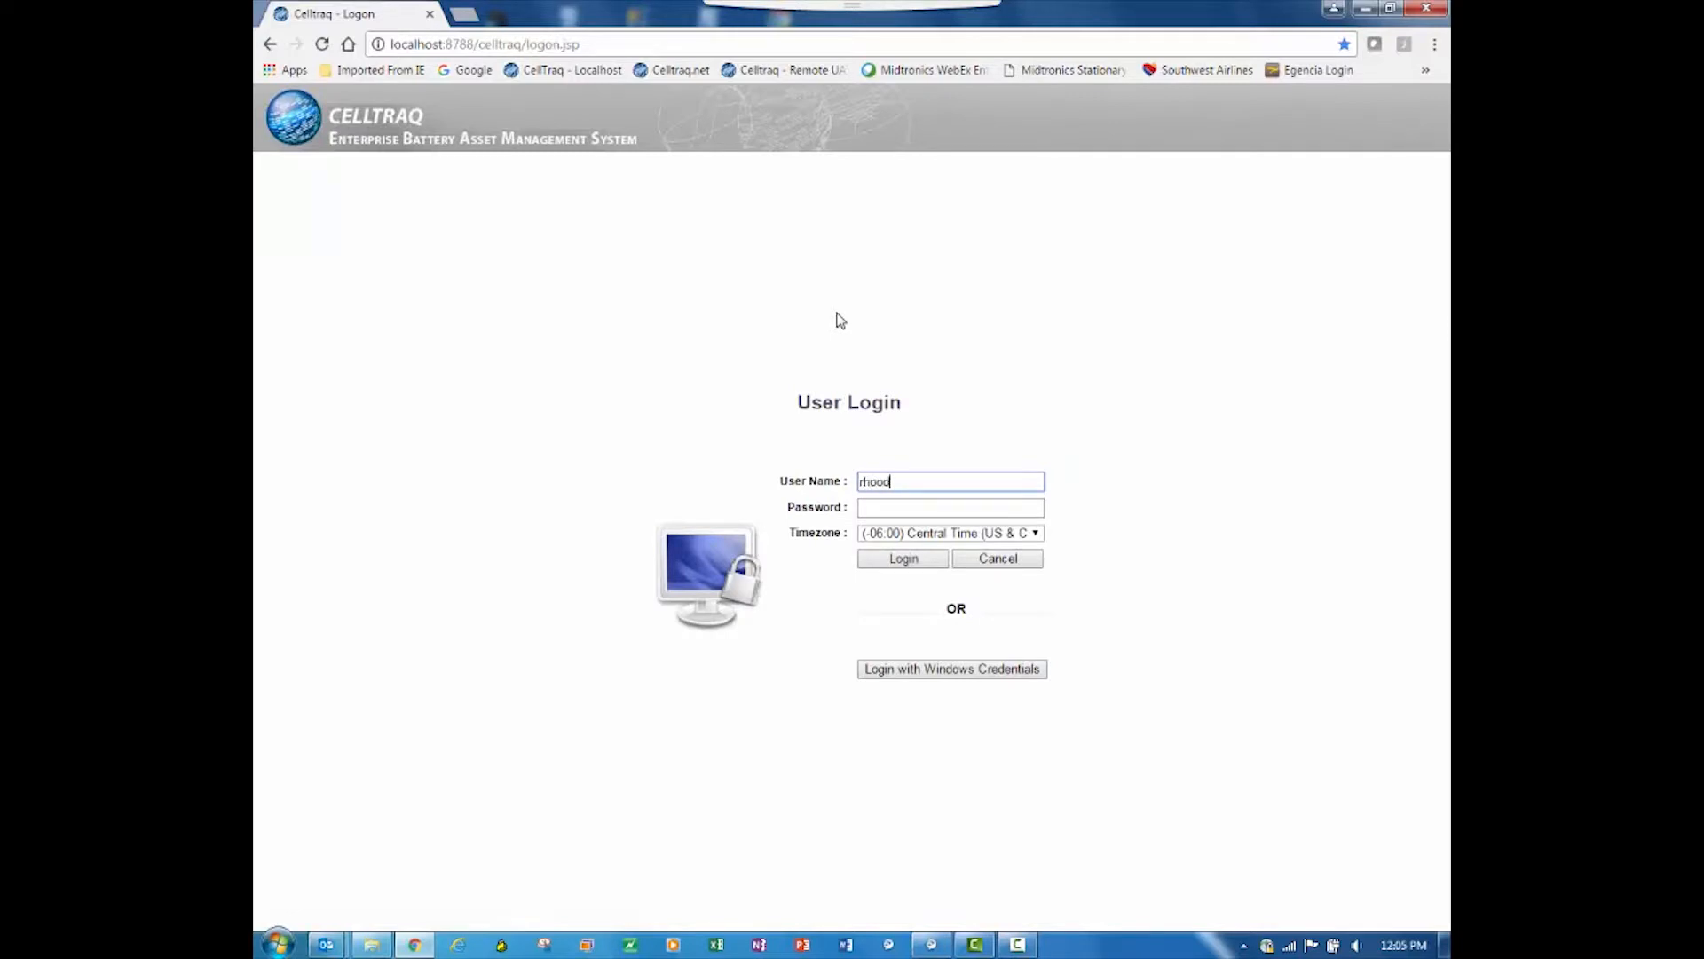
key(Tab)
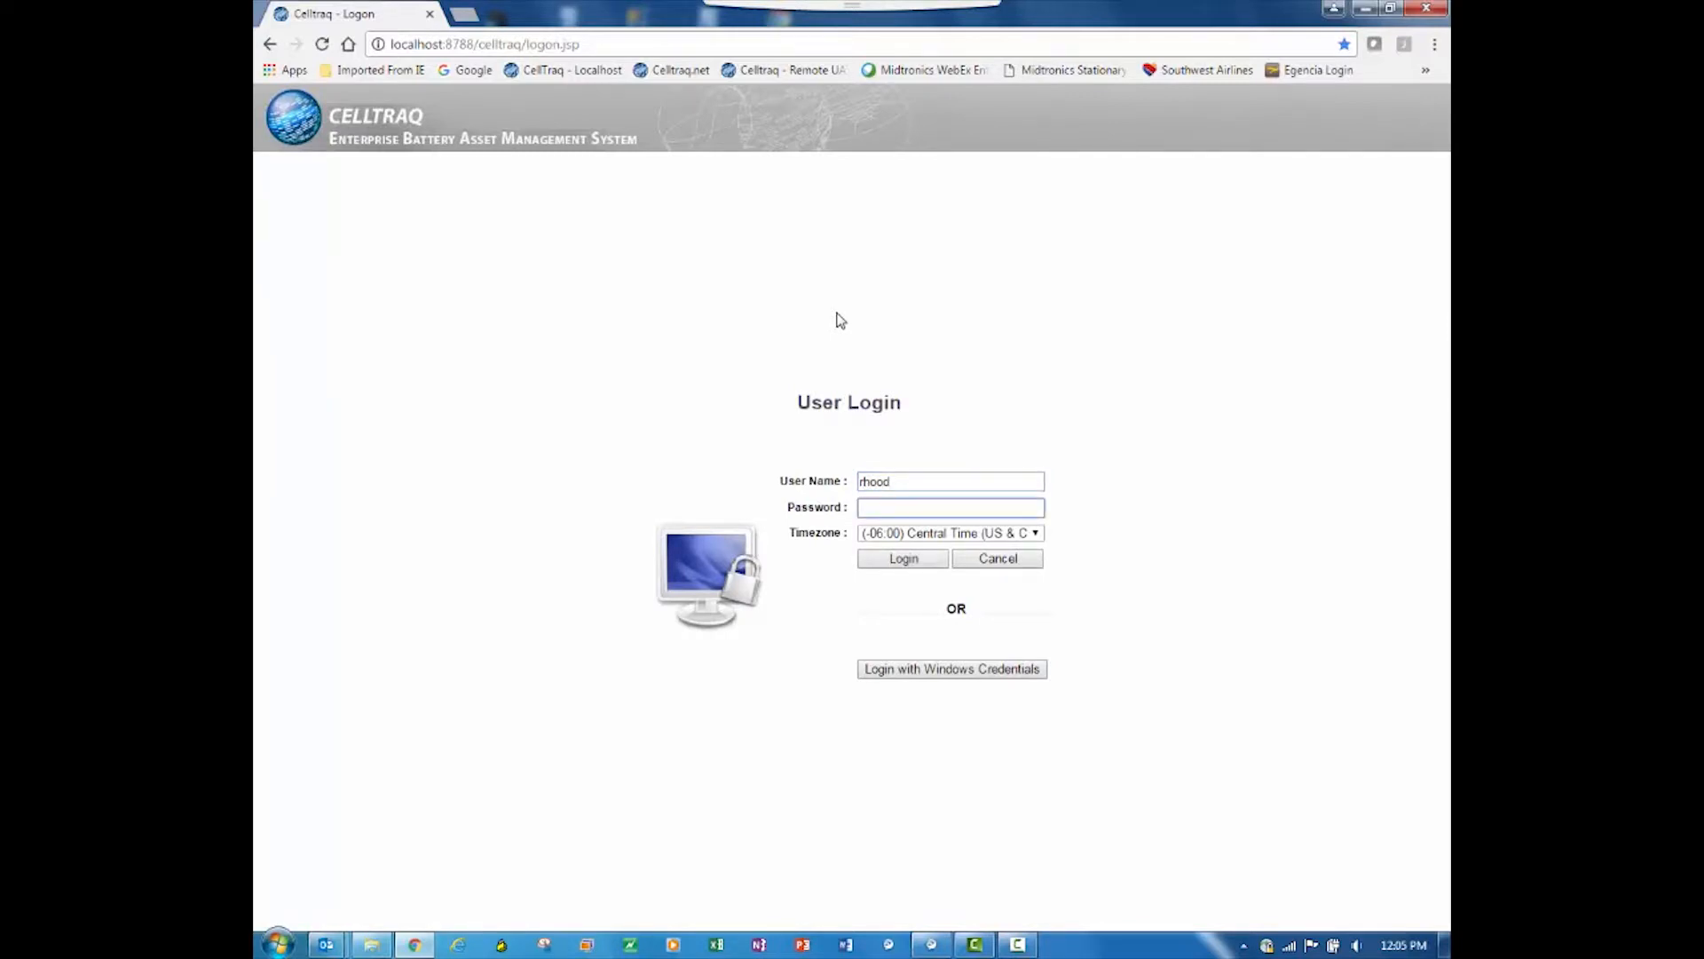
key(Return)
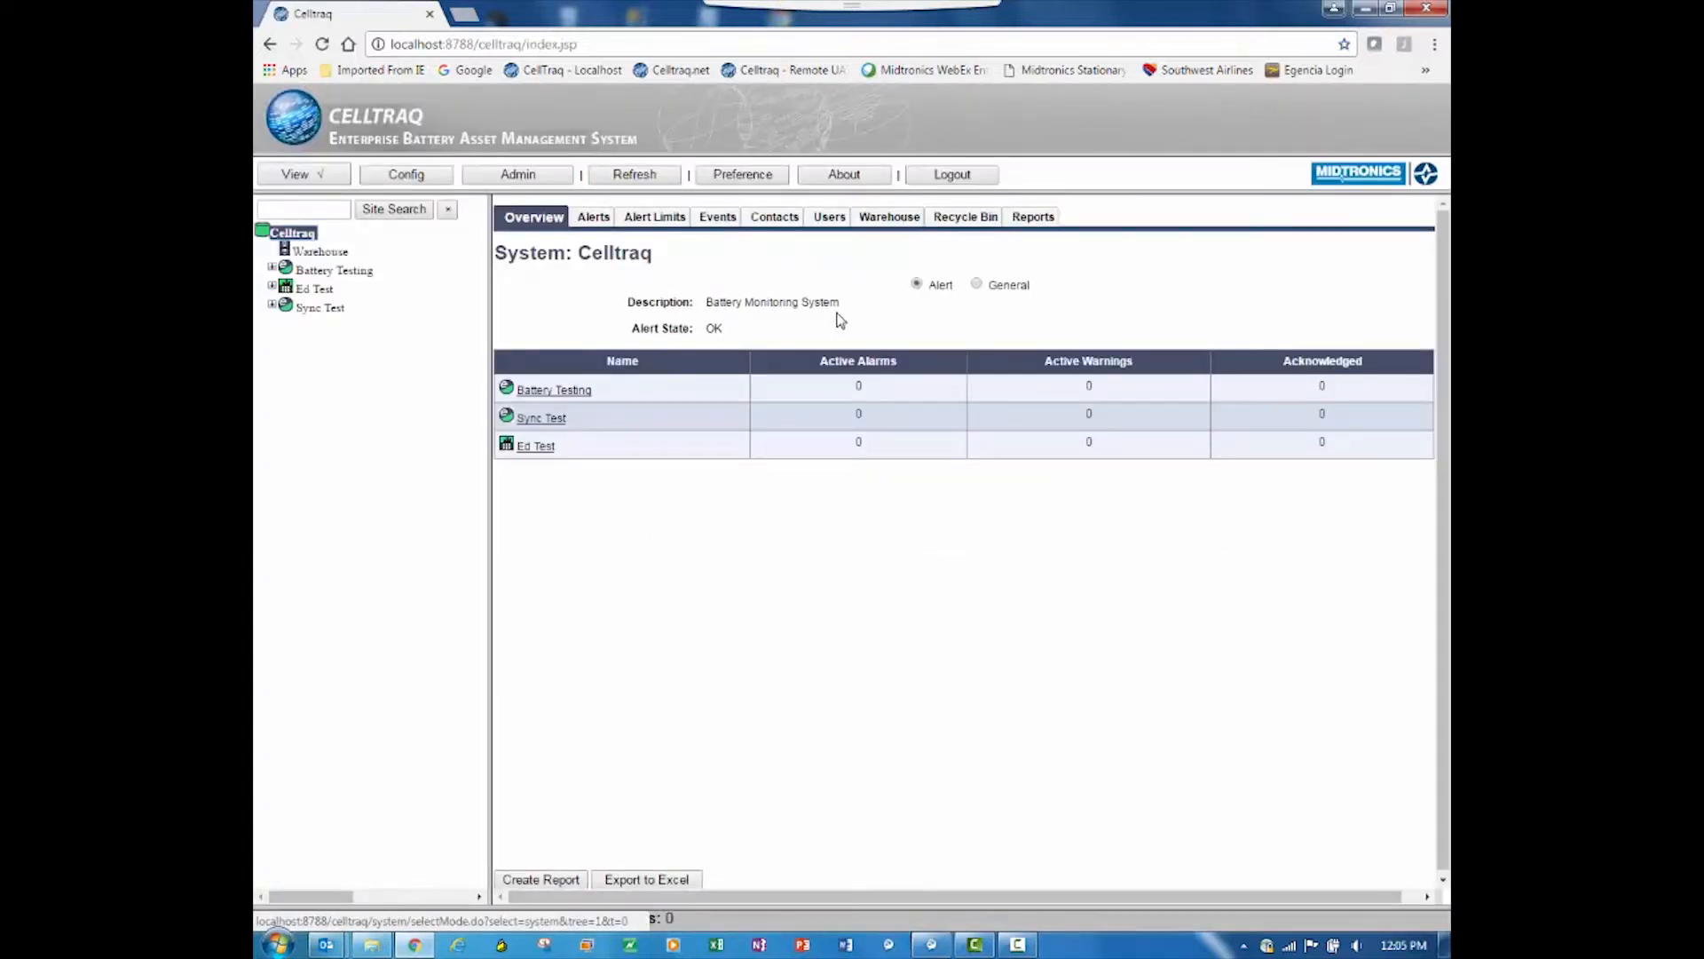
Step: Grant the standard user View, Import Measurements and Acknowledge Alerts access to the second entity under Battery Testing, and save
click(272, 269)
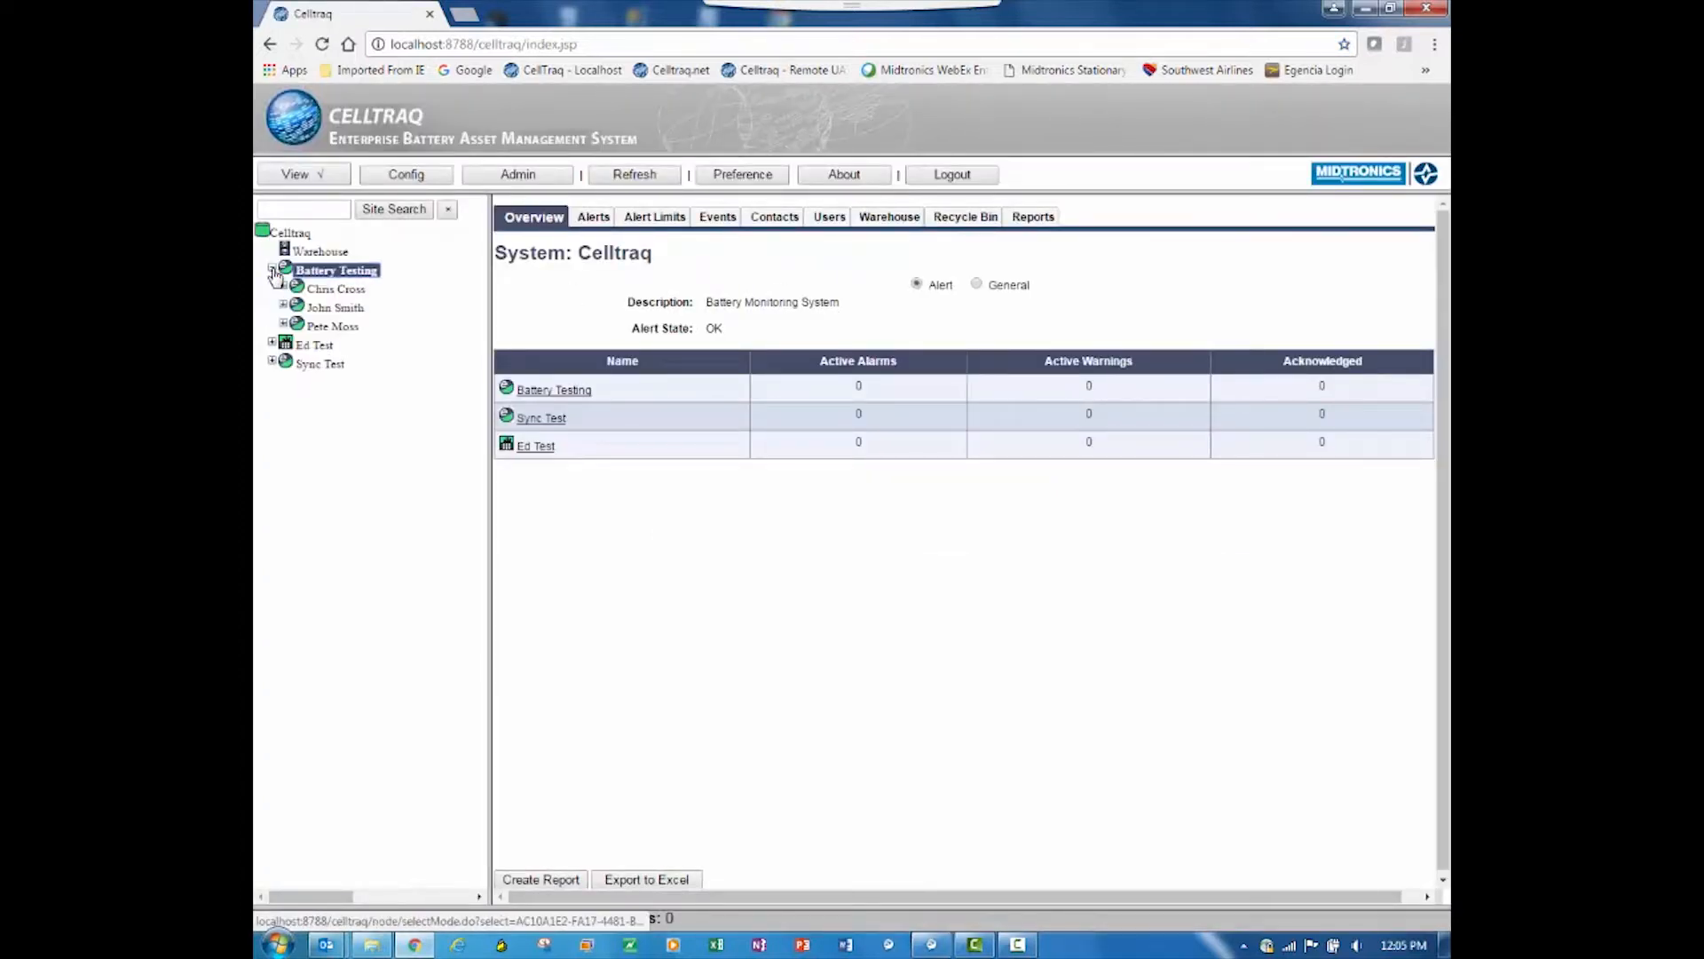
click(344, 311)
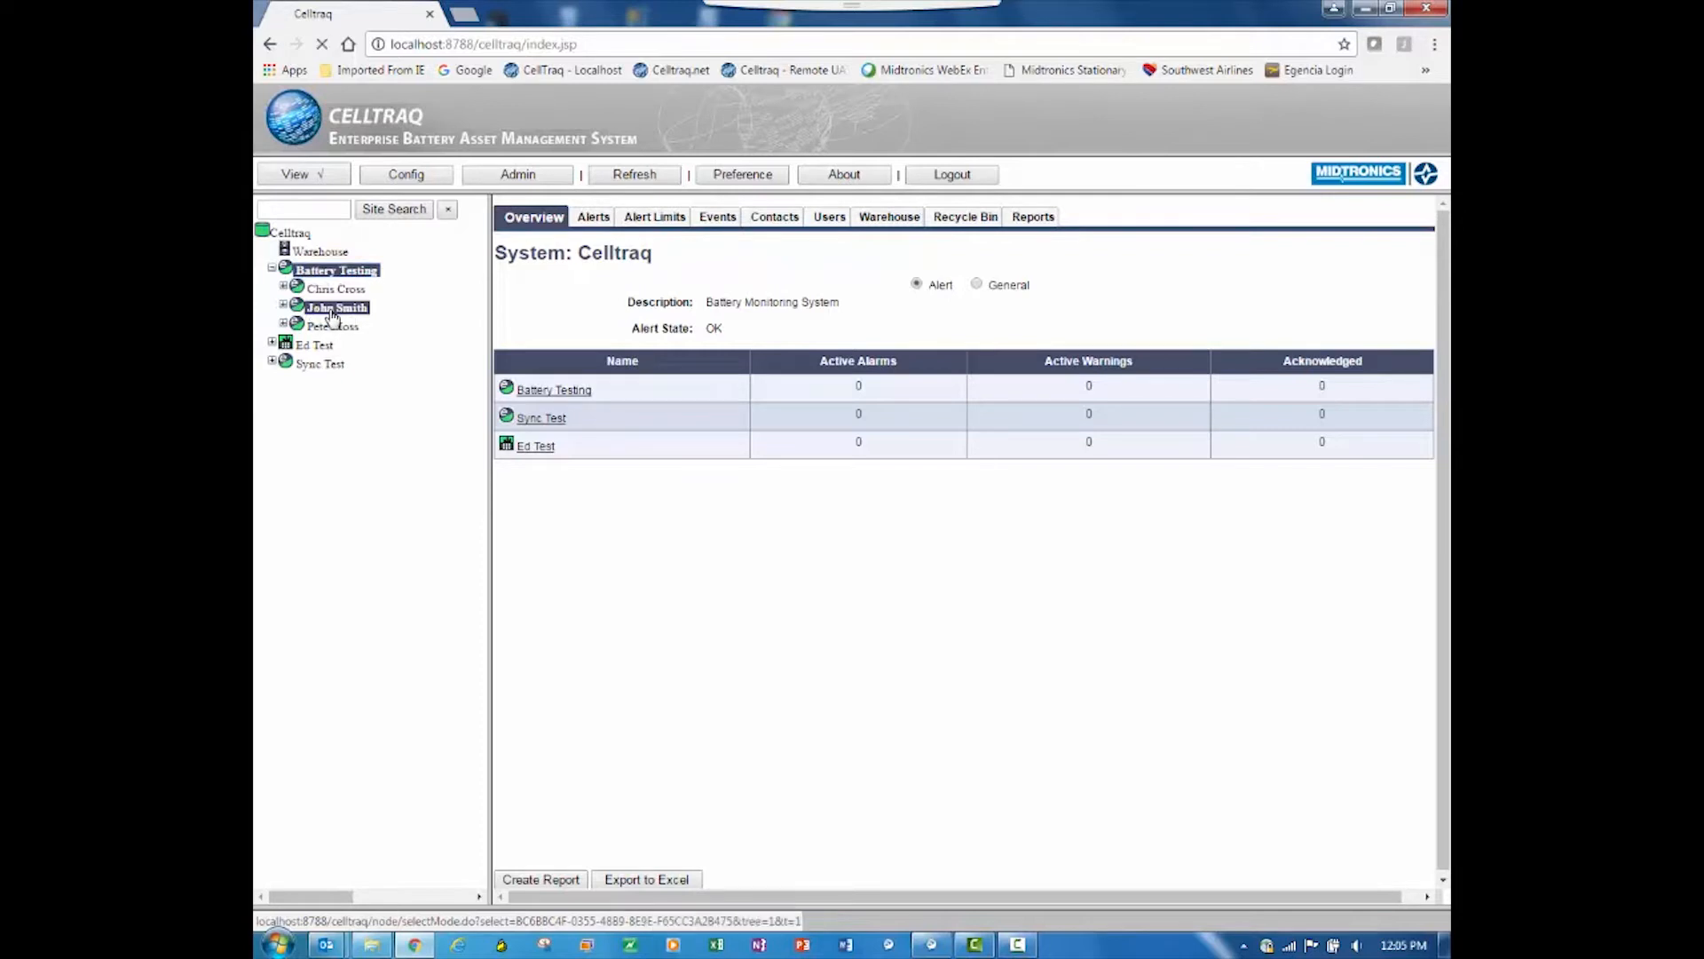
click(525, 177)
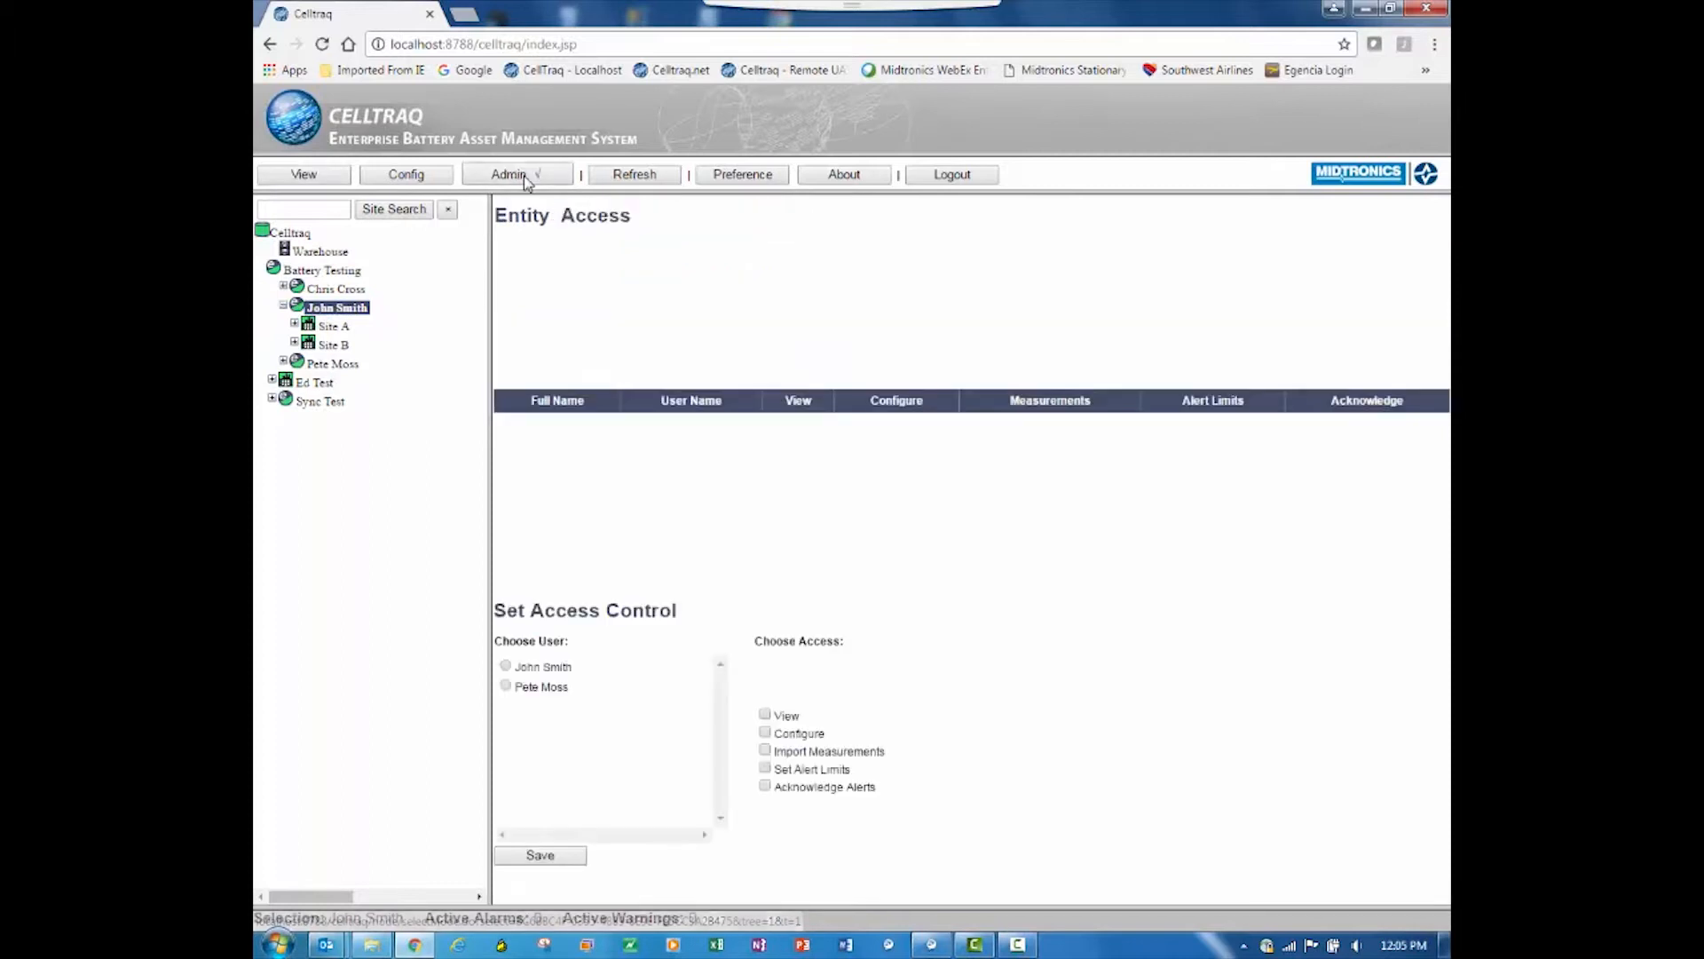
click(506, 667)
click(766, 752)
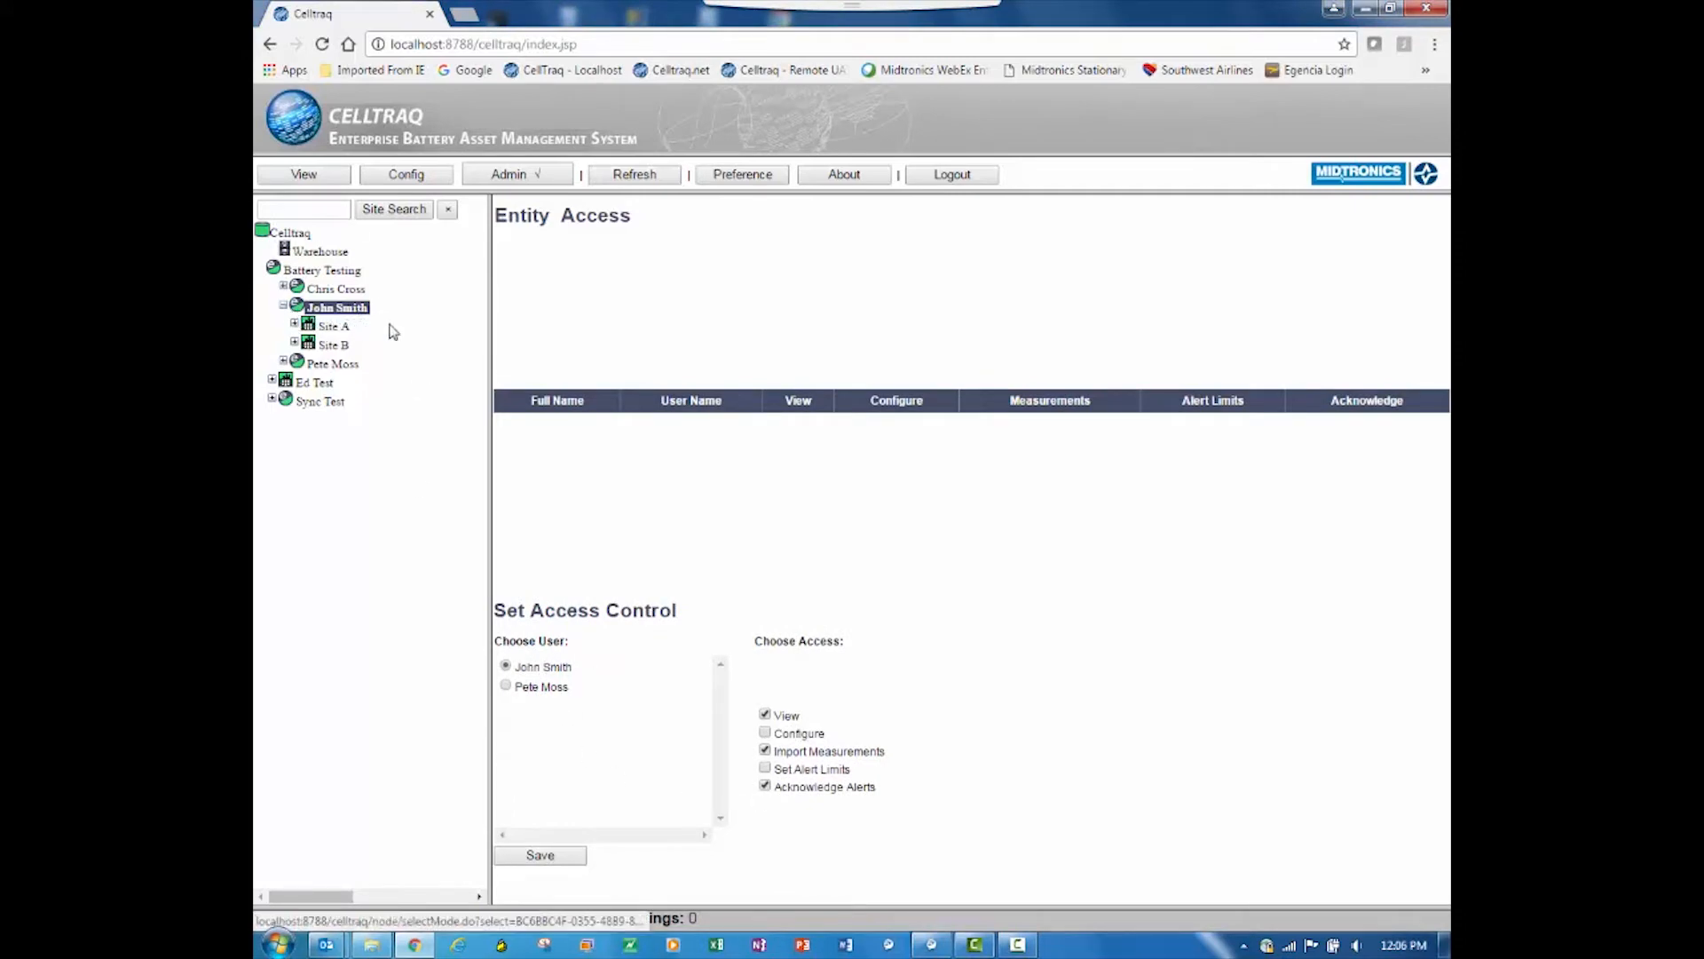
click(542, 861)
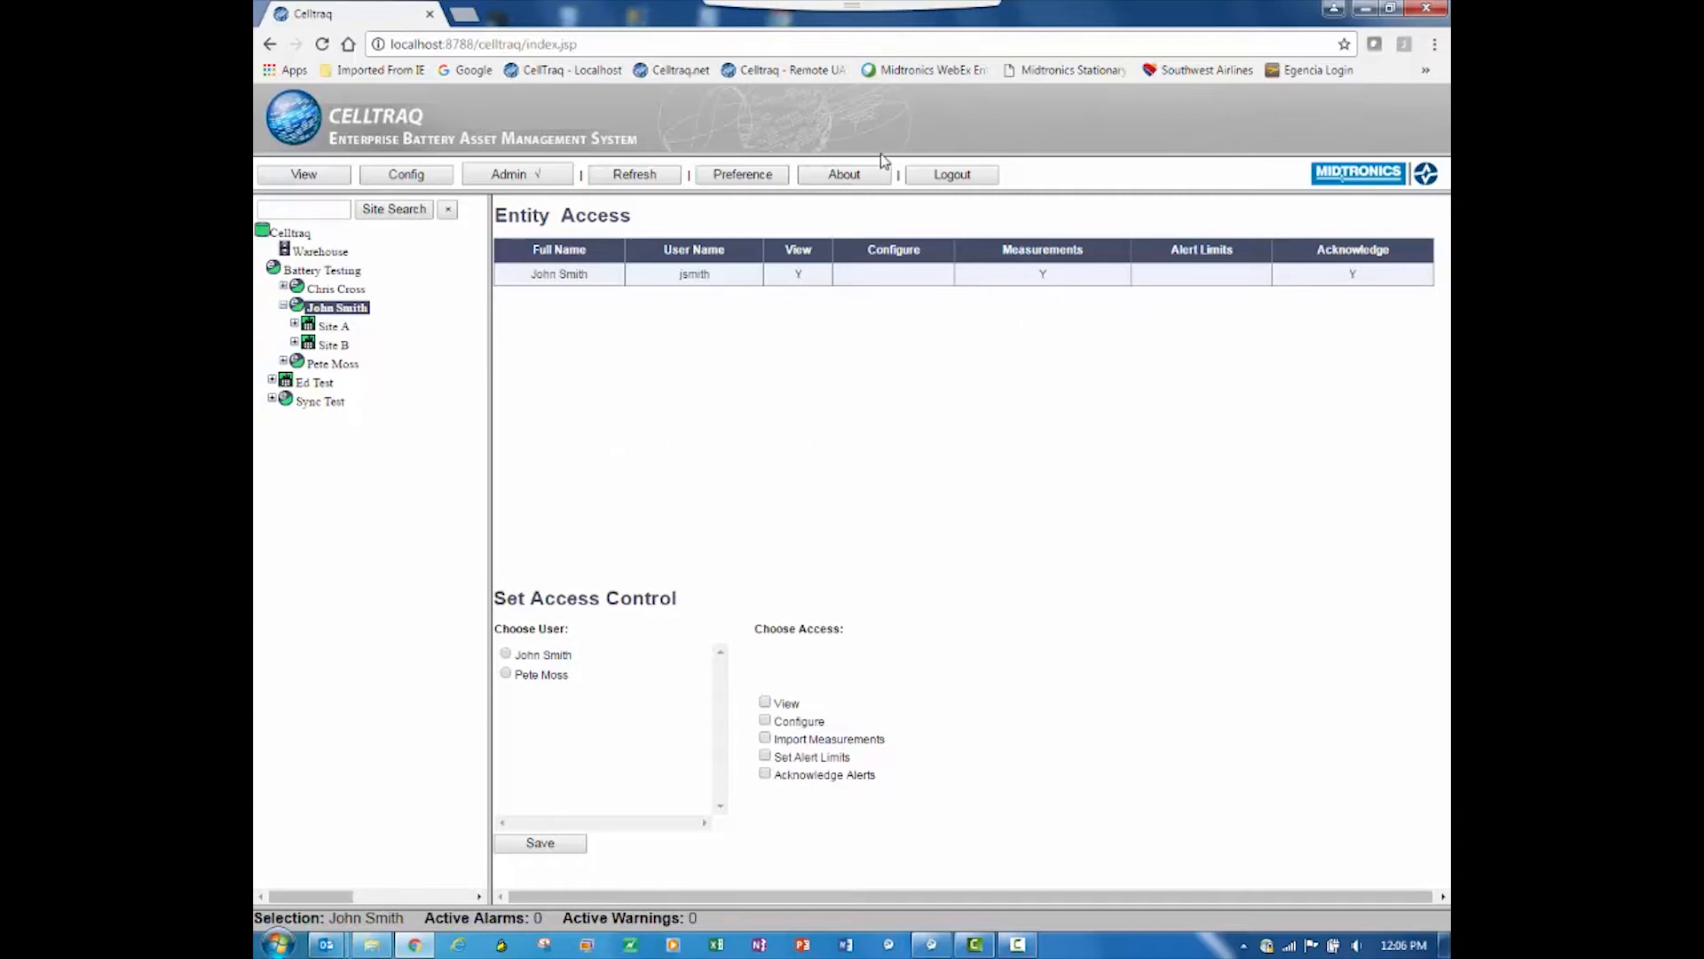
Step: Log out as supervisor and log in as the standard user who received entity access, entering the user name and password
click(943, 178)
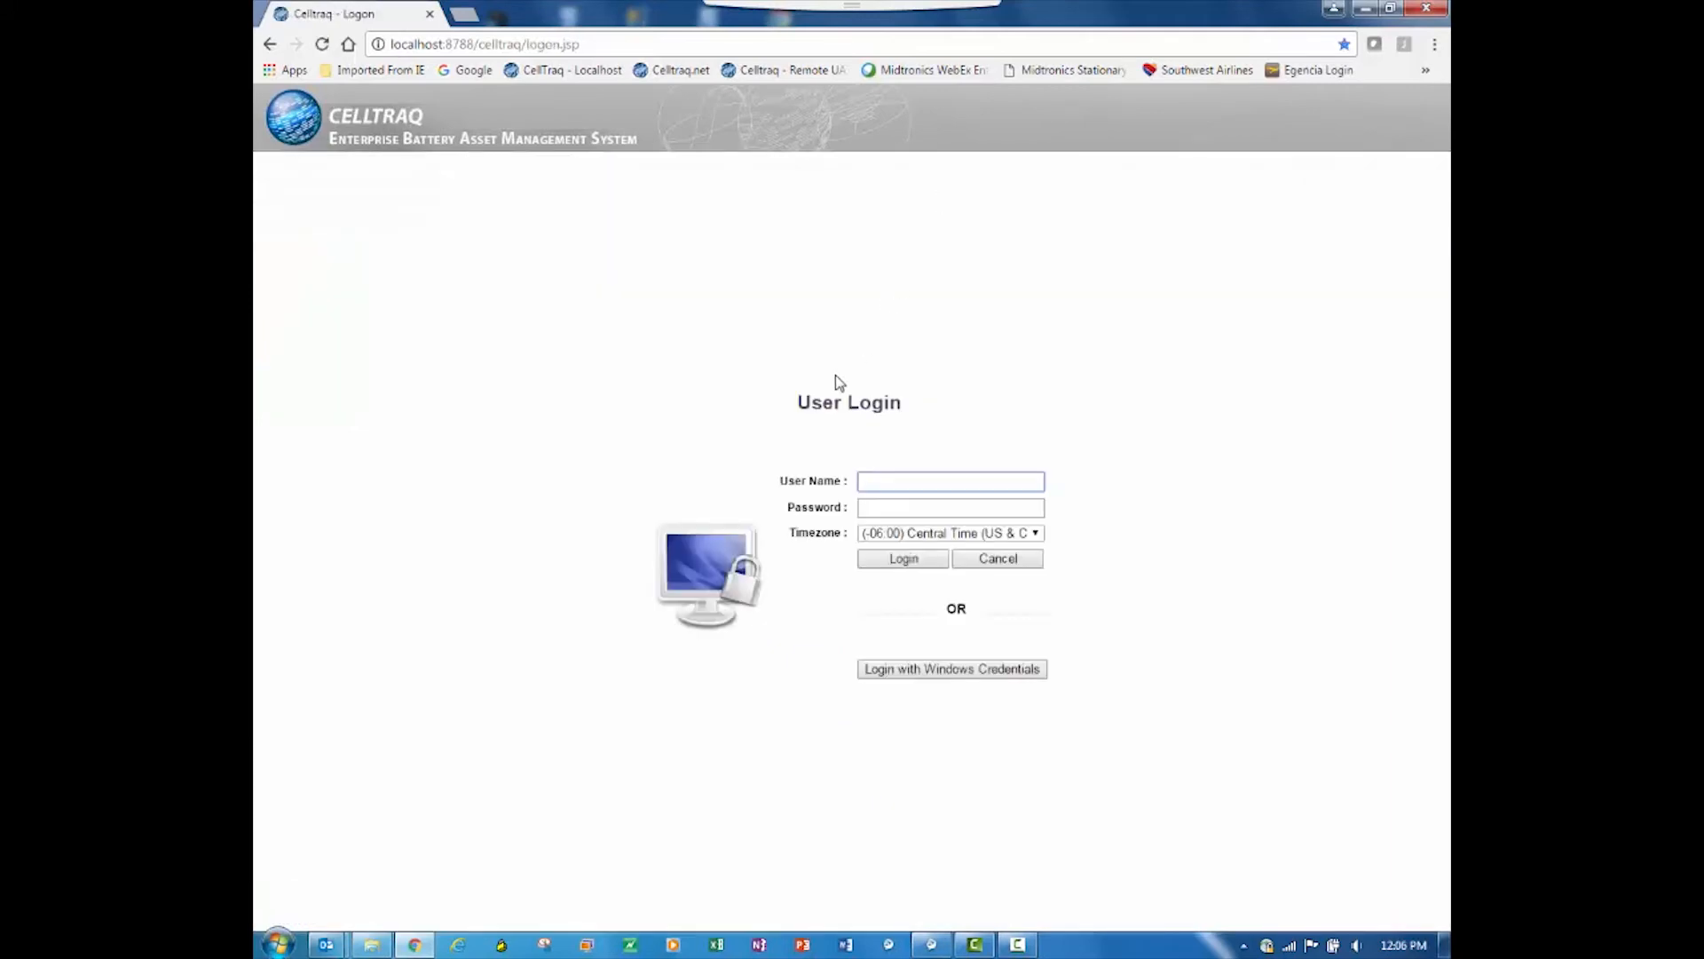
text(jsmith)
key(Tab)
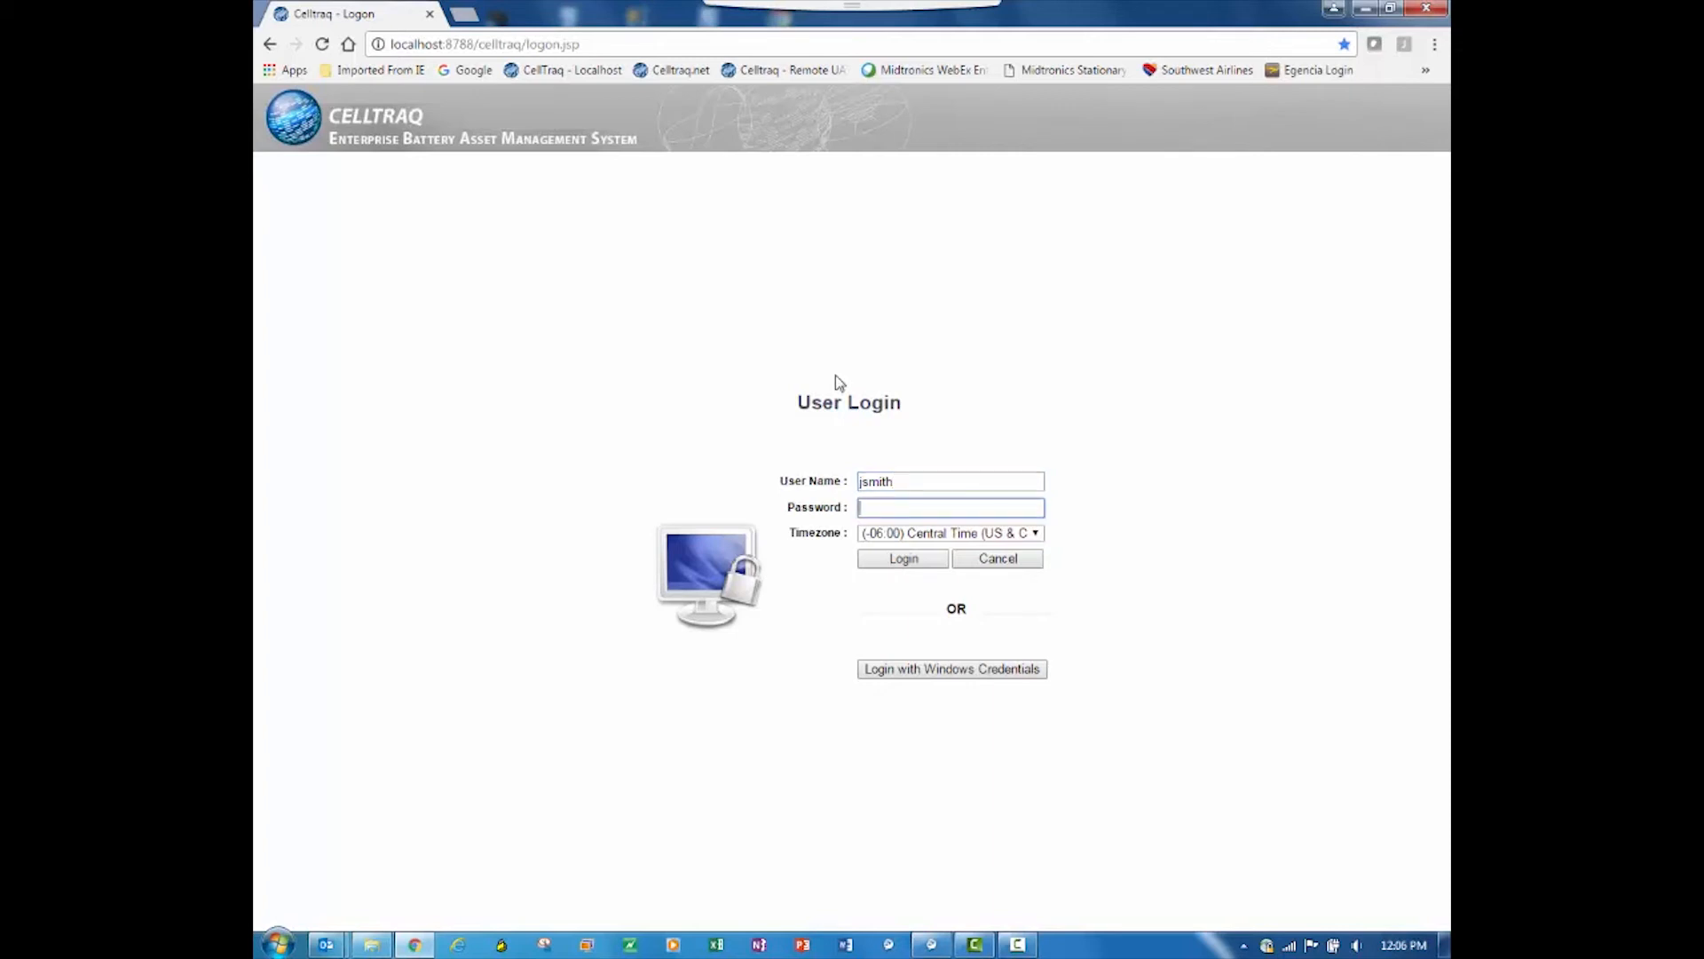
text(passwo)
key(Return)
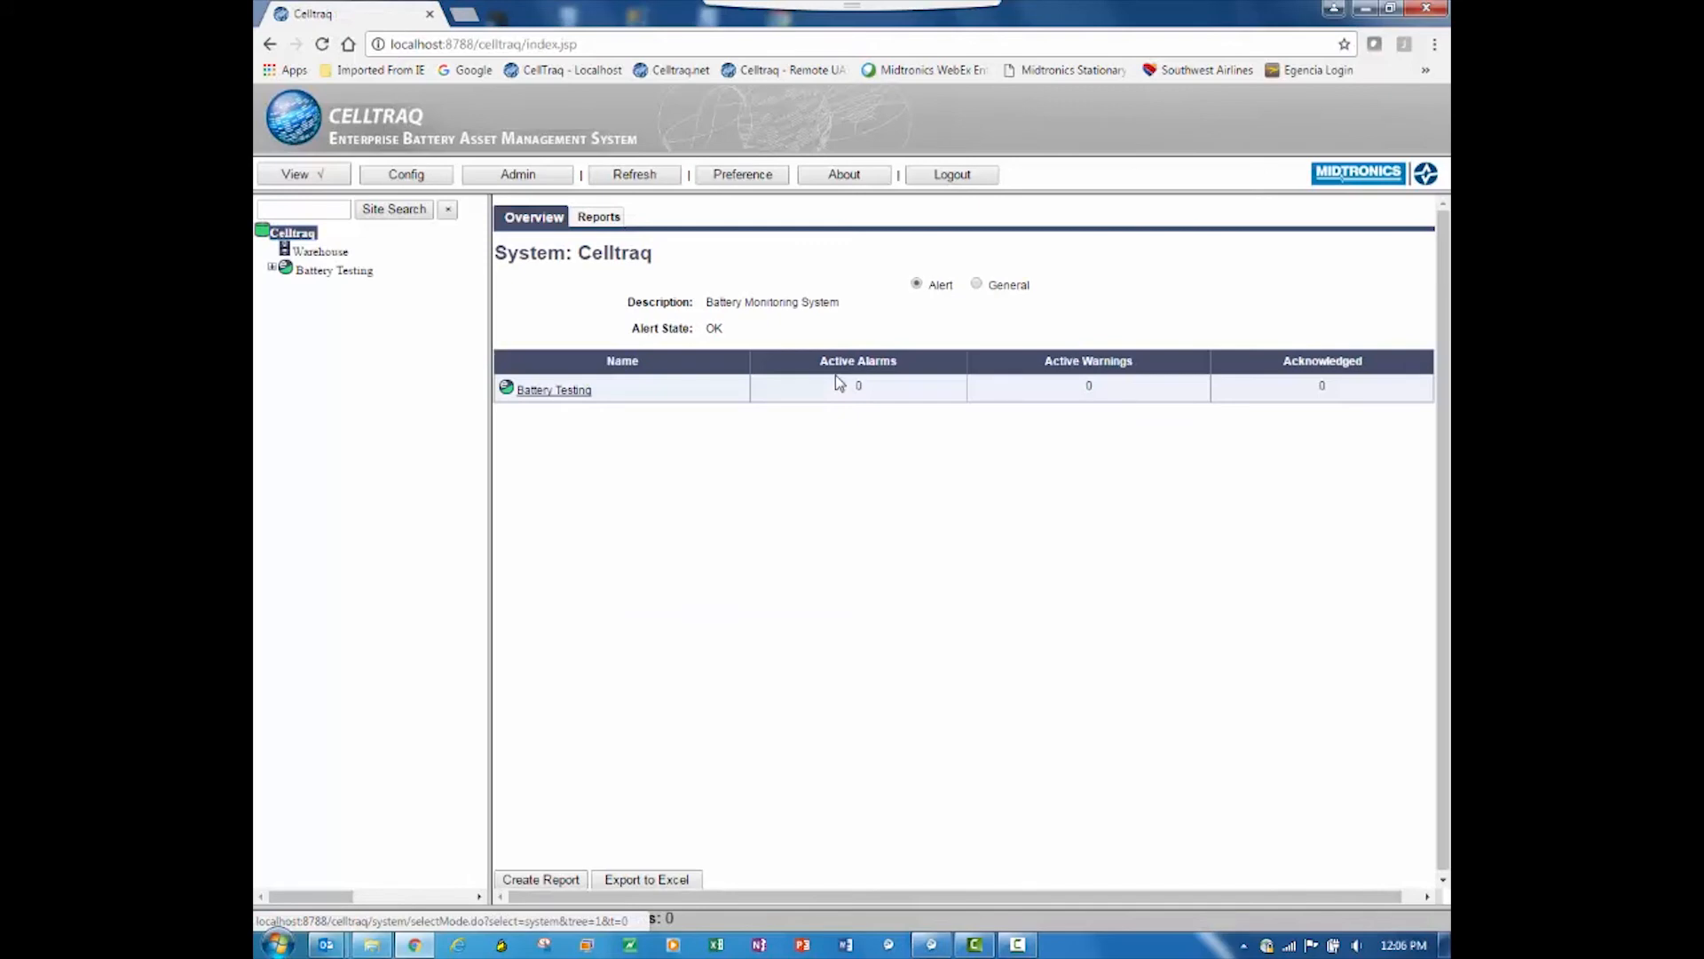
Step: Expand Battery Testing and its entity to check the accessible sites, and open Site A
click(272, 269)
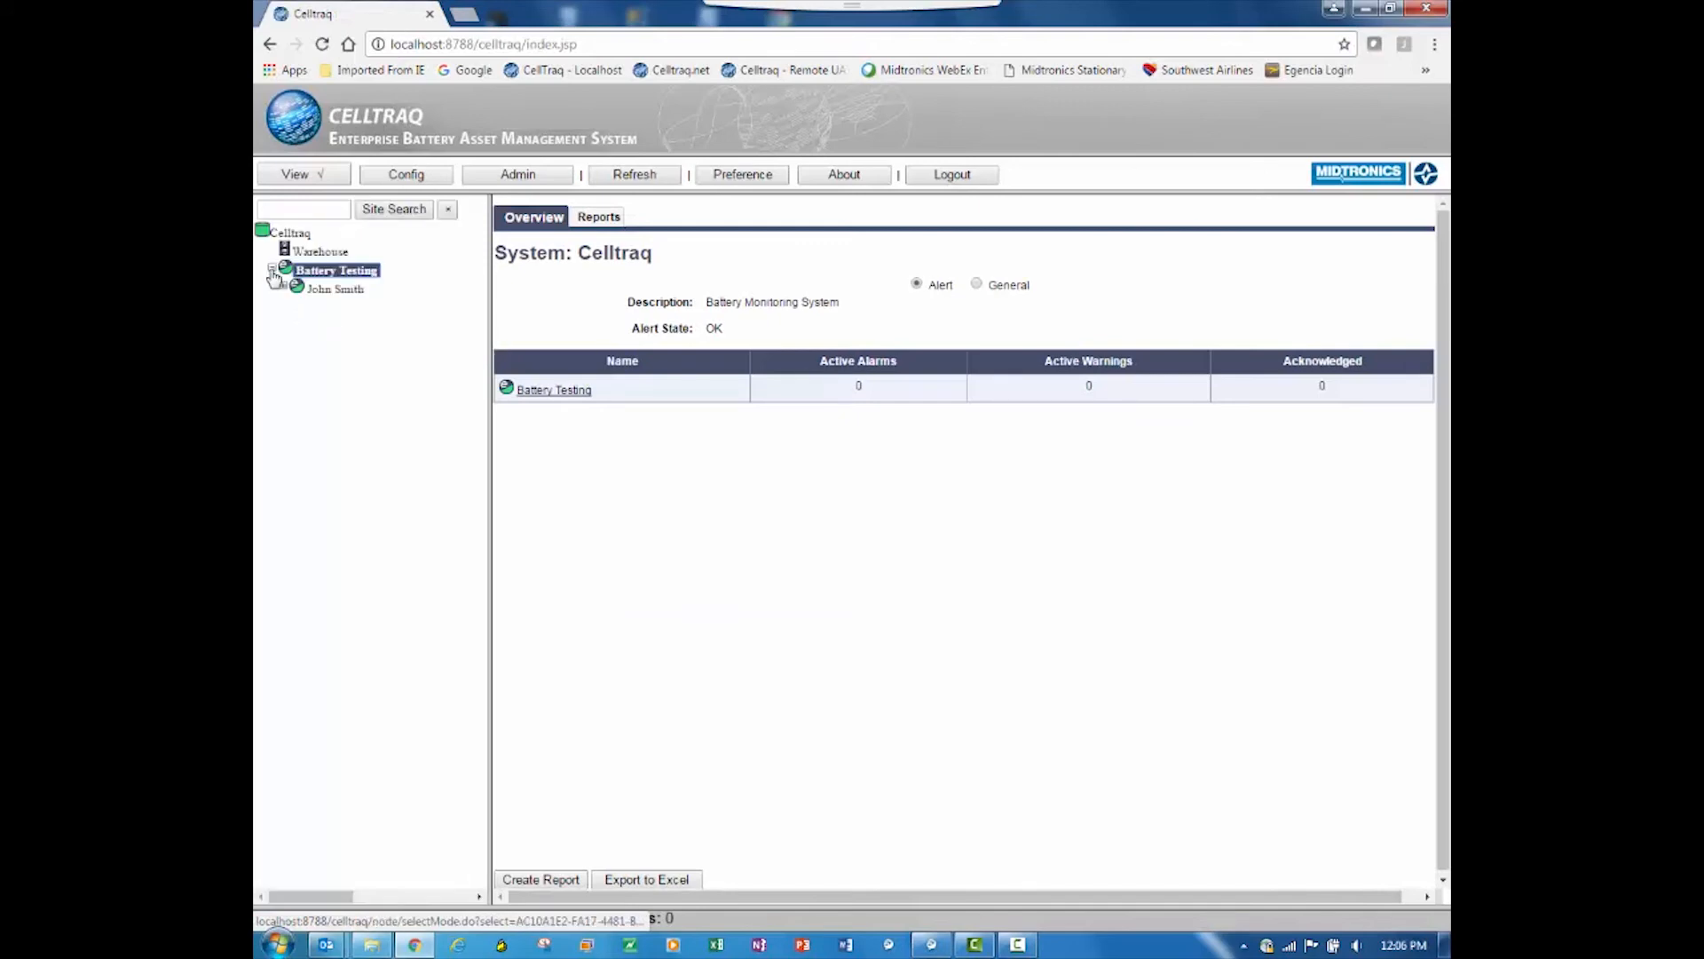
click(284, 289)
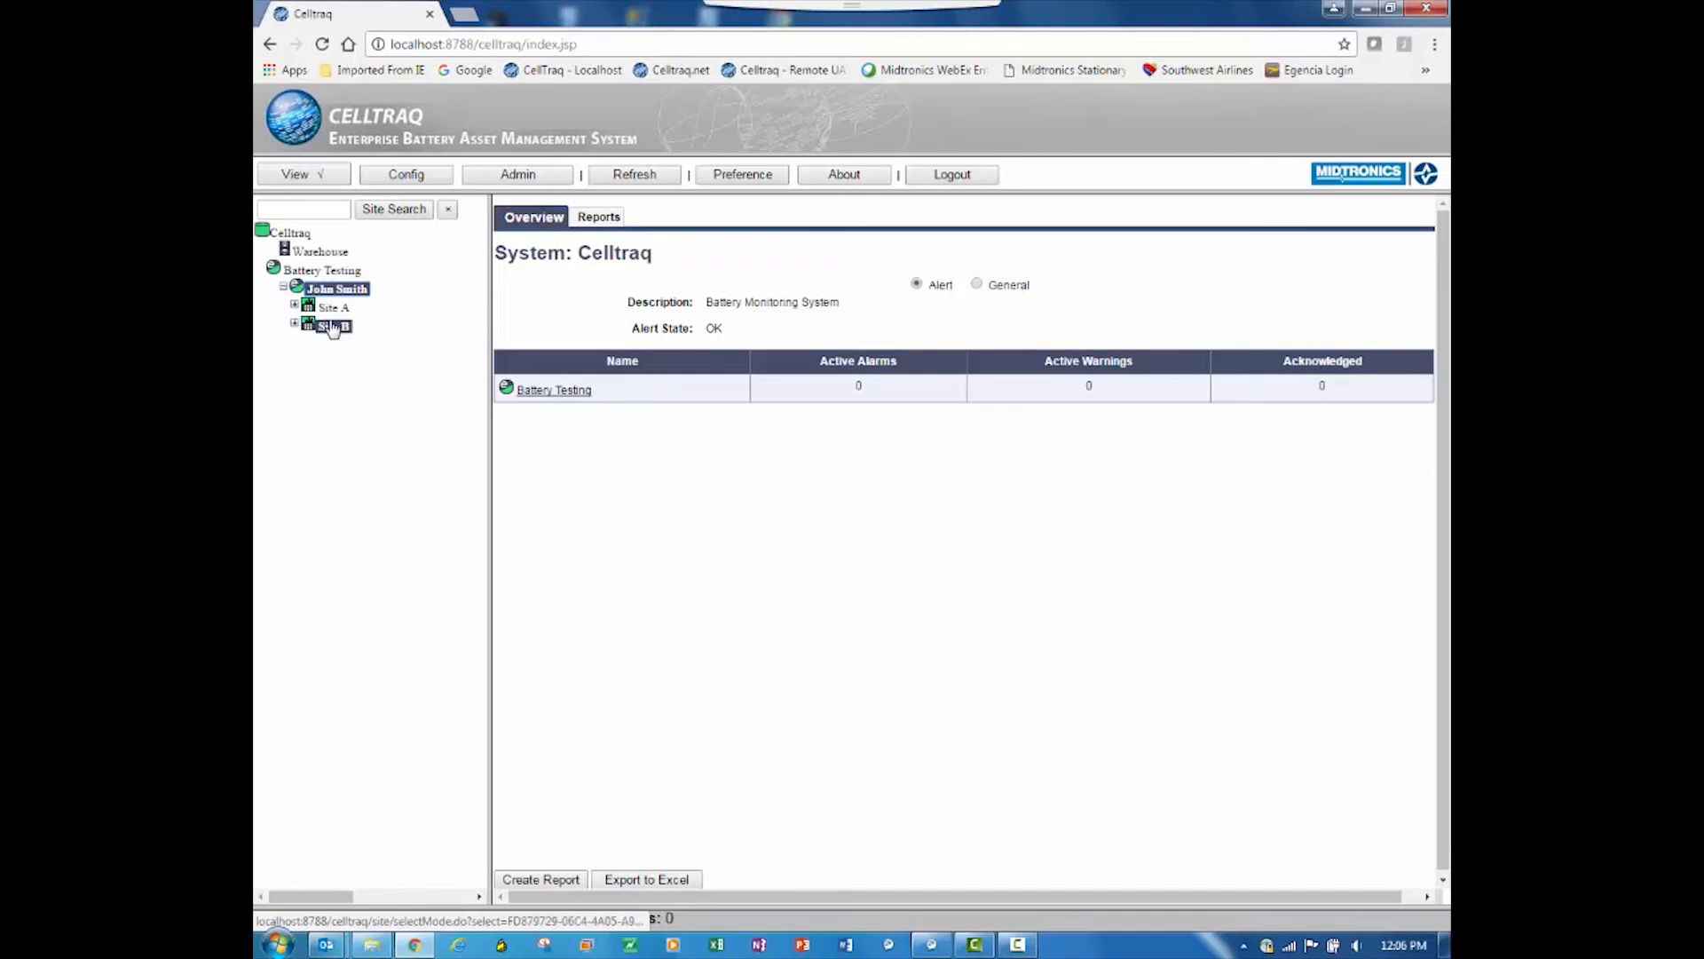
click(334, 307)
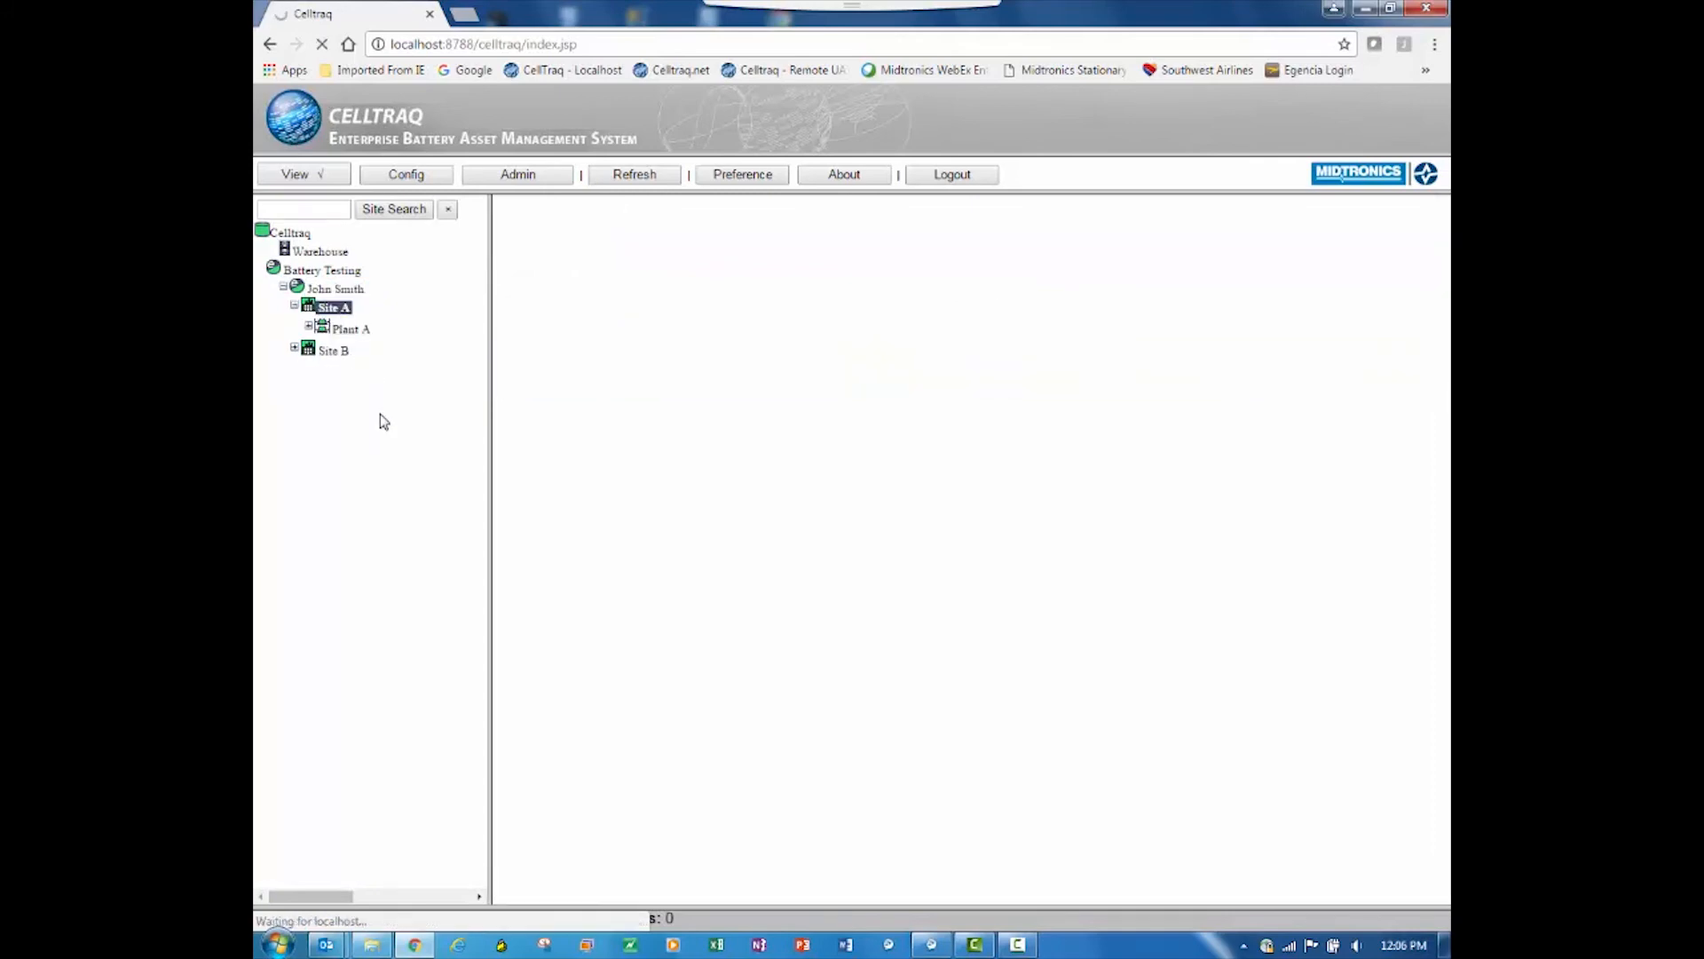